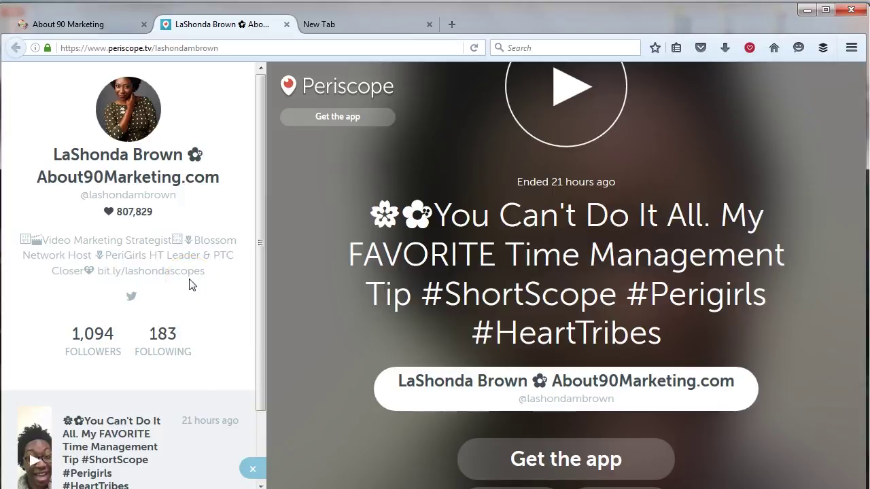
# Load the Periscope landing page from bit.ly/lashondascopes in the new tab and scroll through it
pyautogui.click(343, 26)
pyautogui.write('http://bit.ly/lashondascopes')
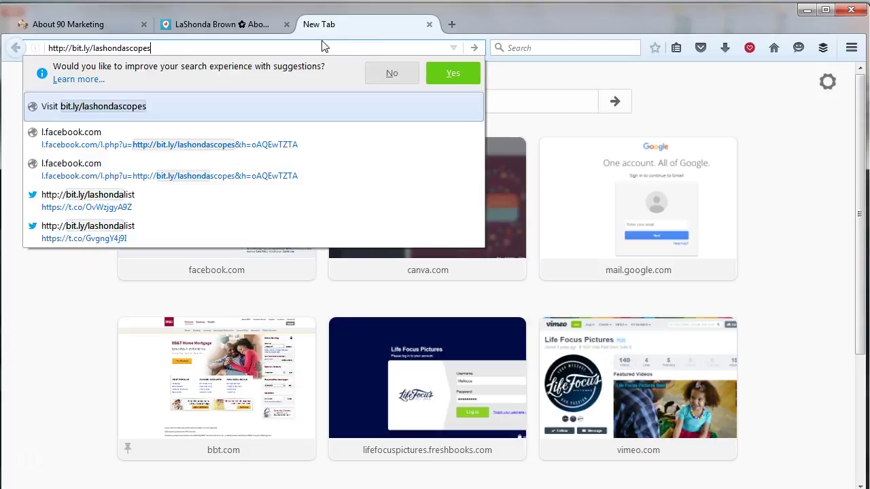
pyautogui.press('Return')
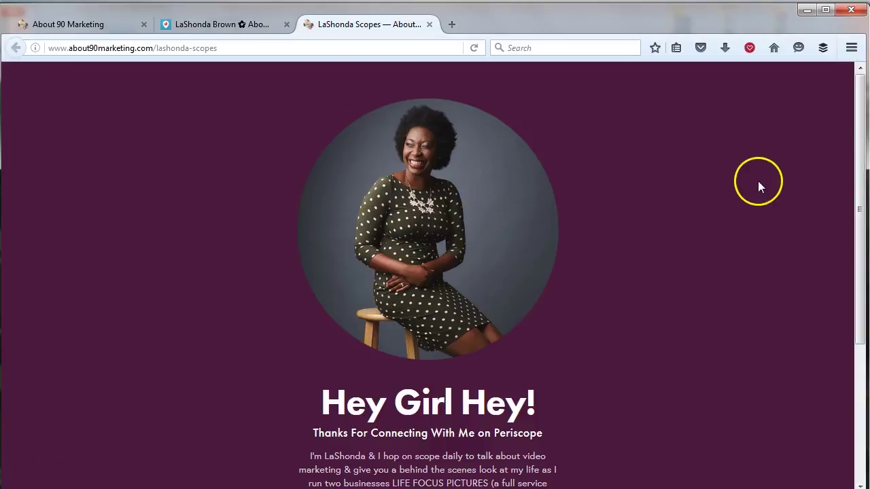
pyautogui.scroll(-3, 758, 181)
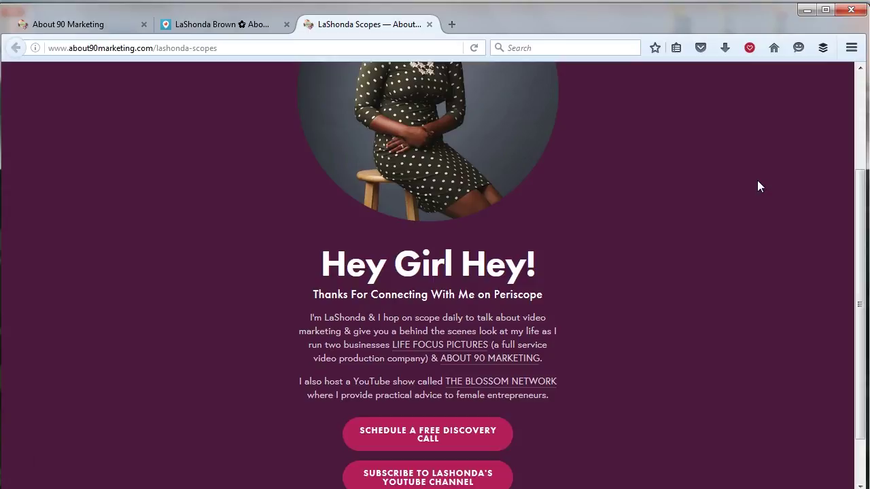
pyautogui.scroll(-2, 759, 186)
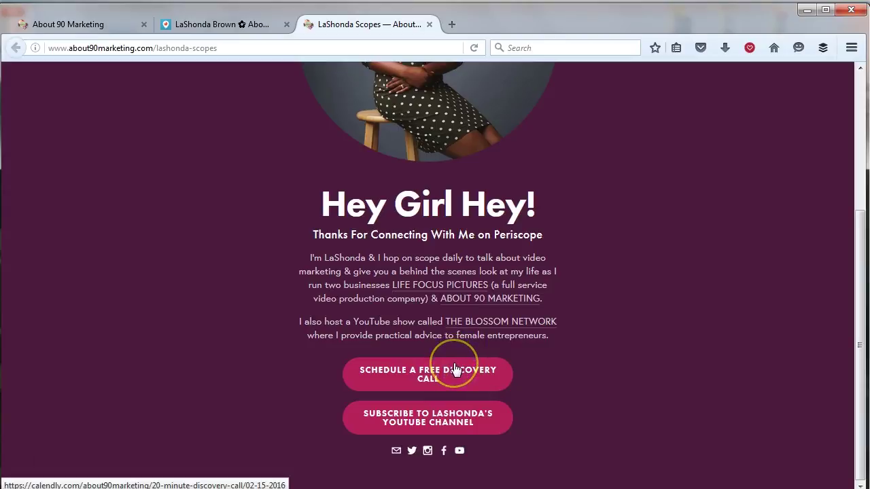
# Visit the landing page's YouTube channel, come back, and open the free discovery call booking page
pyautogui.click(460, 422)
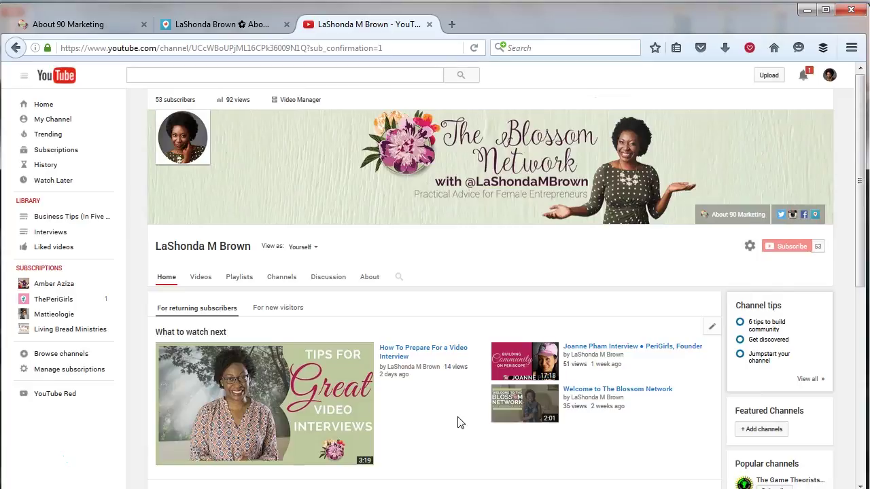
pyautogui.click(15, 48)
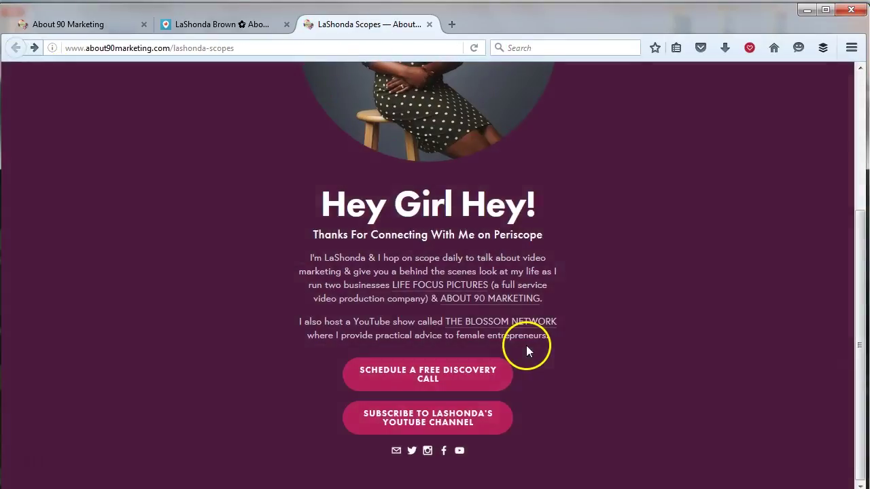
pyautogui.click(476, 373)
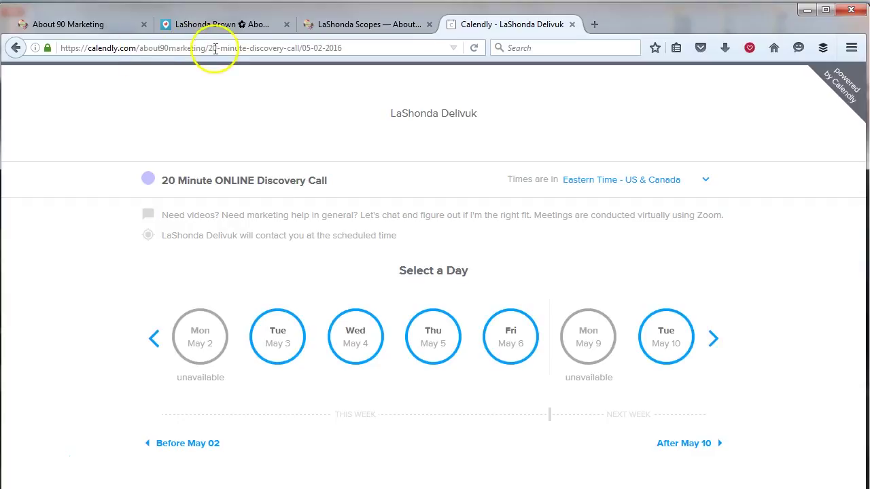
# Trim the booking URL to calendly.com/about90marketing/ and browse the main scheduling page
pyautogui.moveTo(208, 49); pyautogui.dragTo(390, 54)
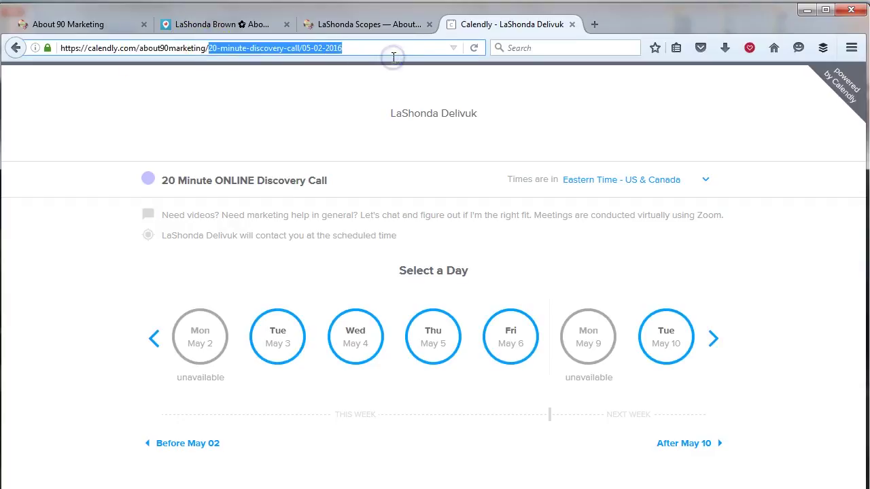
pyautogui.press('BackSpace')
pyautogui.press('Return')
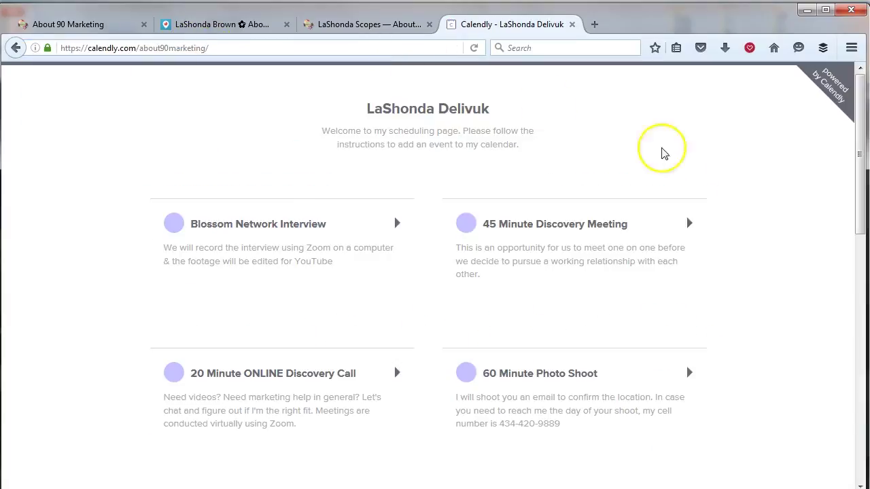
pyautogui.scroll(-6, 780, 190)
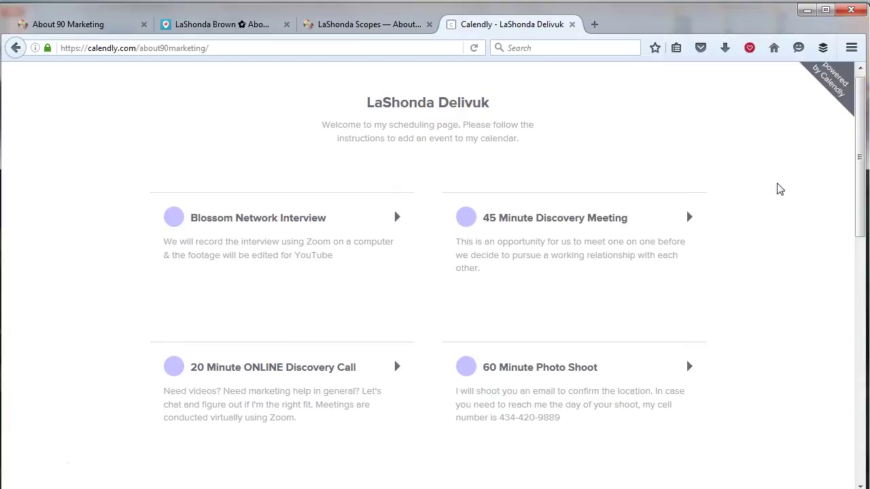
pyautogui.scroll(-5, 781, 190)
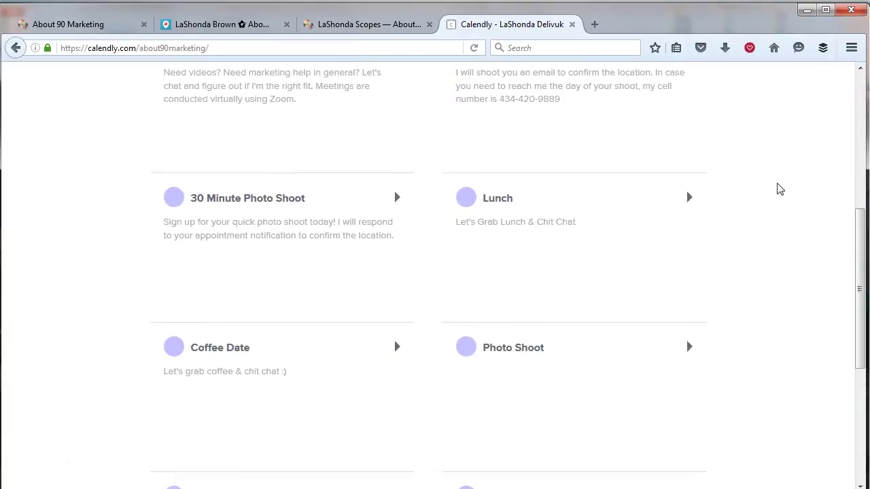
pyautogui.scroll(9, 781, 190)
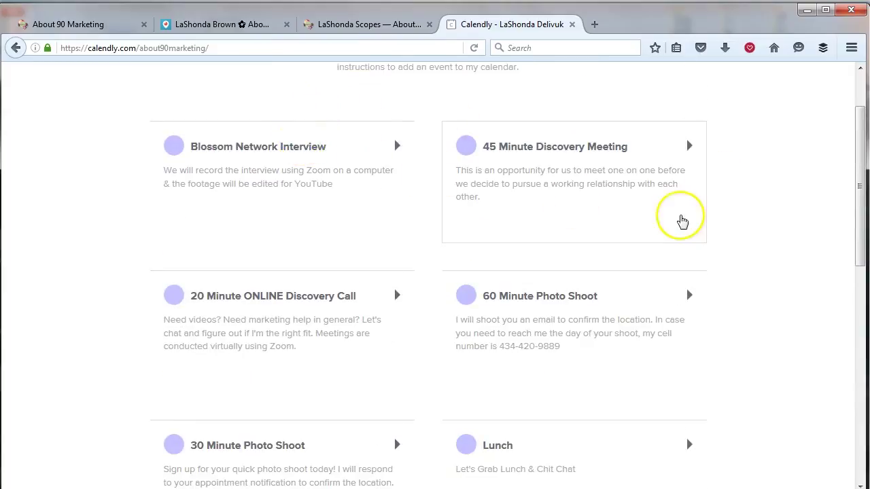
pyautogui.scroll(-3, 680, 221)
pyautogui.scroll(-4, 555, 207)
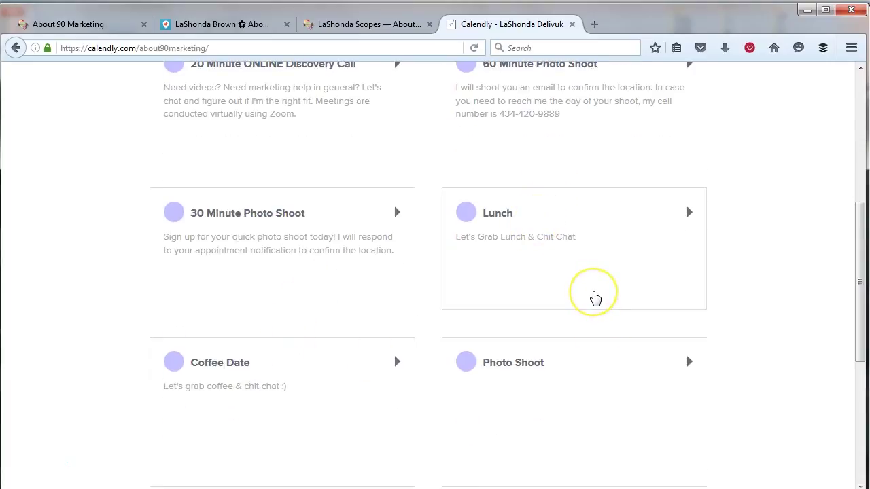
pyautogui.scroll(7, 596, 299)
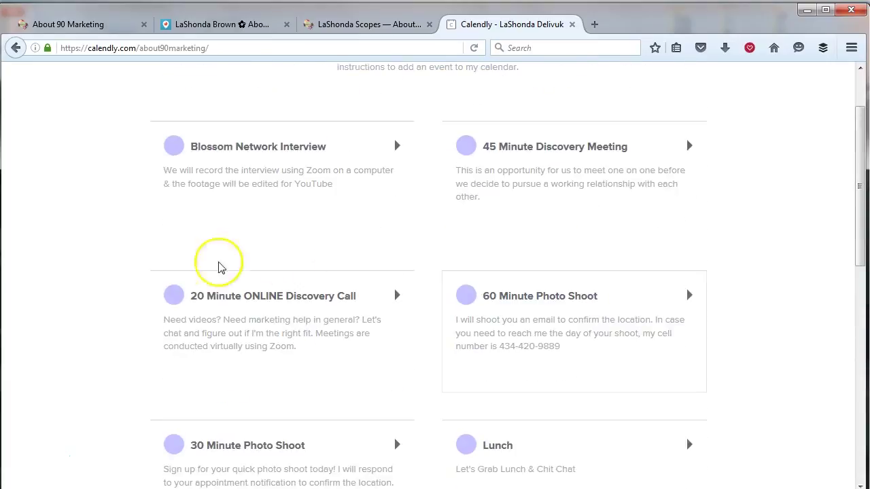
# Pick the 20 Minute ONLINE Discovery Call on Tuesday May 3 at 09:00am, confirm, then close the tab
pyautogui.click(215, 299)
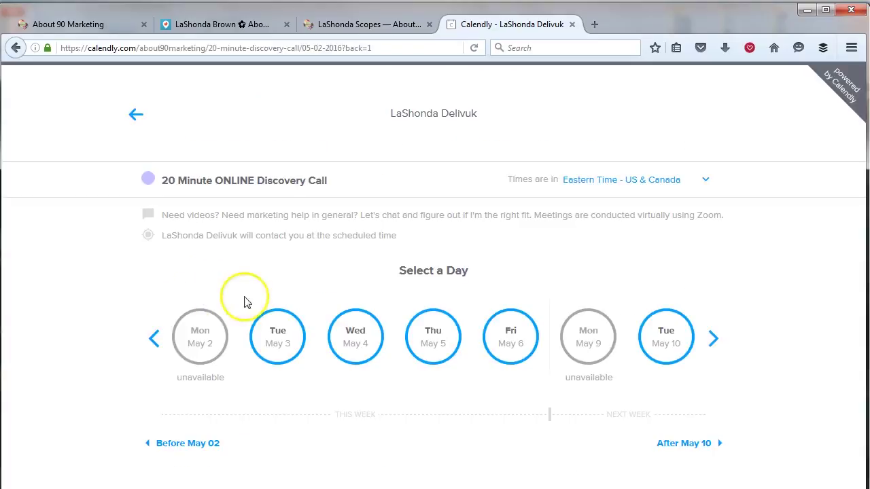
pyautogui.click(287, 356)
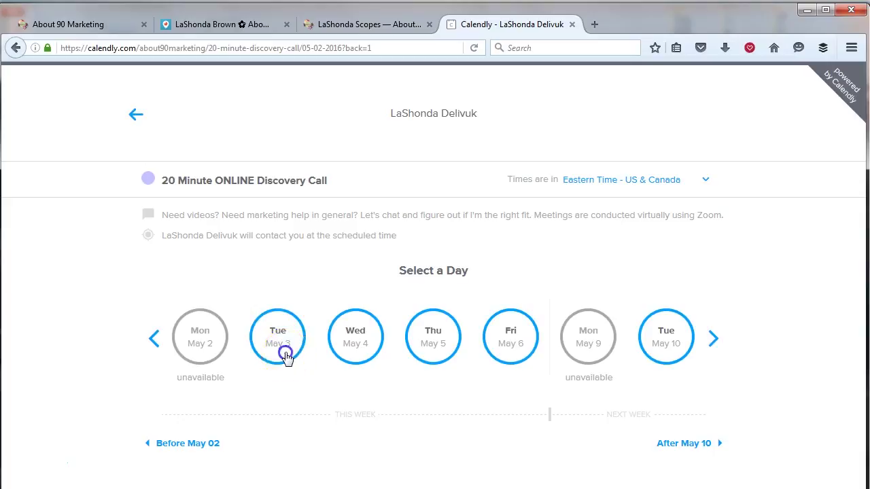
pyautogui.click(377, 235)
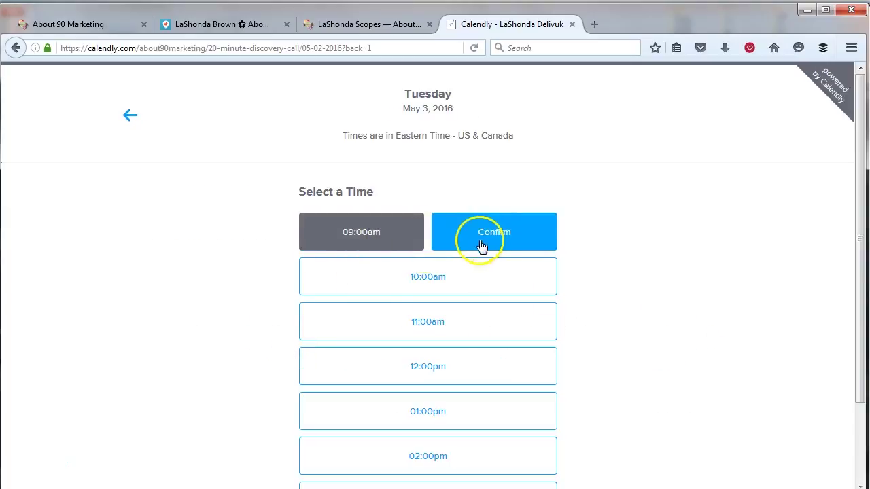
pyautogui.click(483, 241)
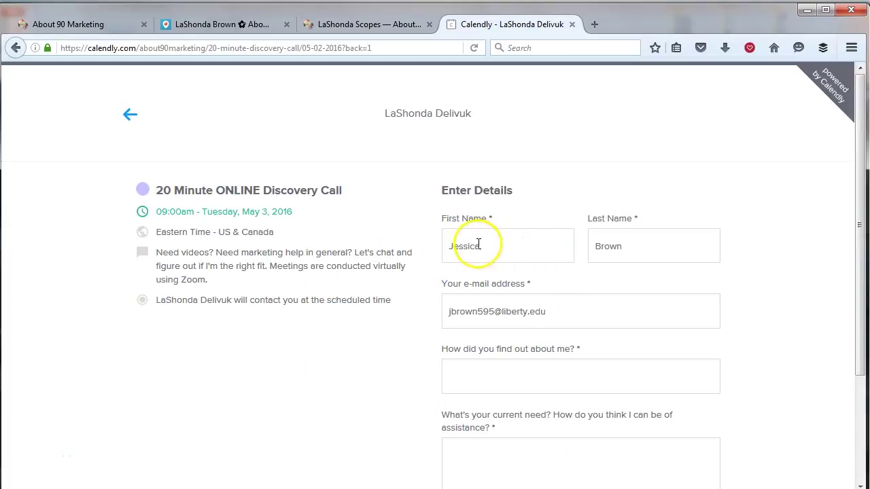
pyautogui.scroll(-3, 477, 243)
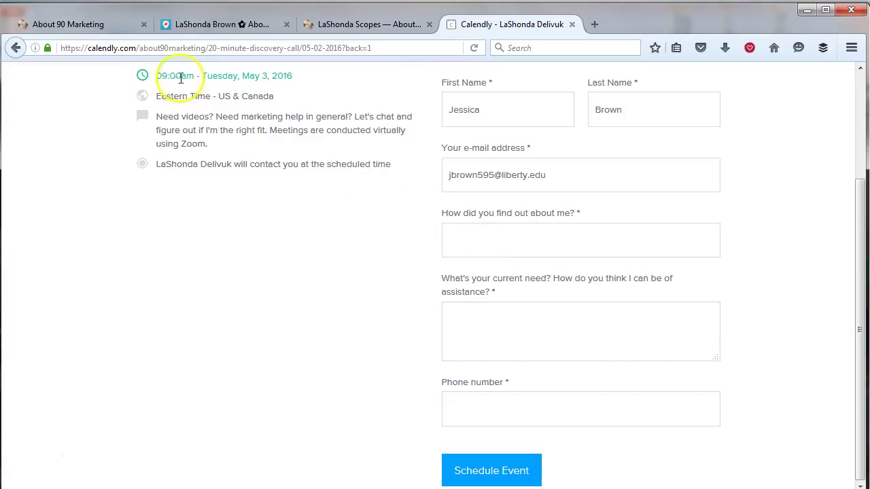
pyautogui.click(572, 25)
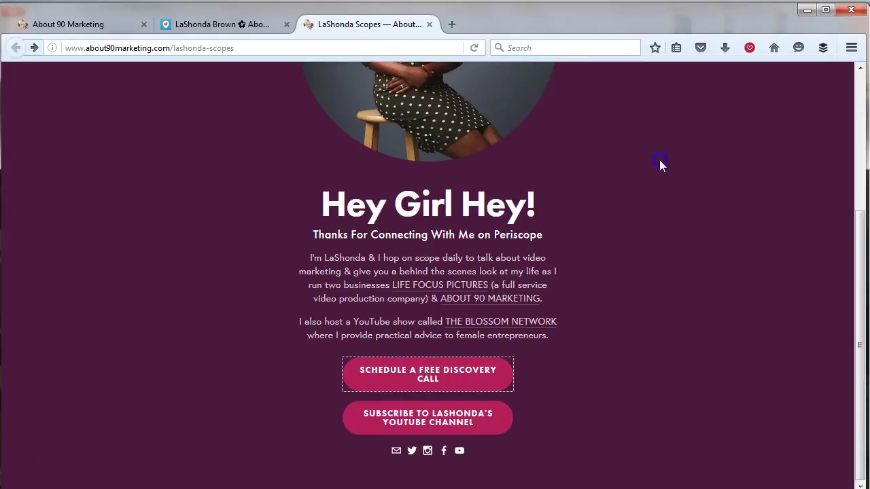
# Review the Periscope landing page, then switch to the About 90 Marketing Squarespace editor tab
pyautogui.scroll(3, 714, 270)
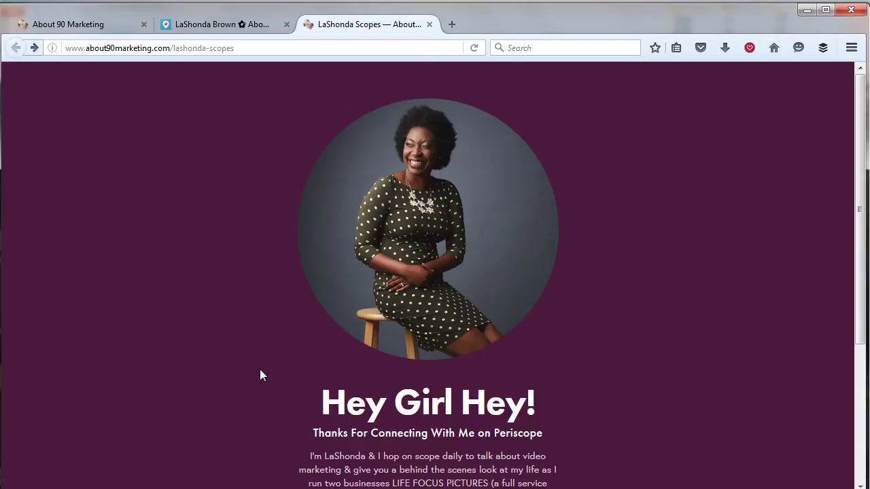
pyautogui.scroll(-3, 260, 375)
pyautogui.scroll(-2, 260, 375)
pyautogui.scroll(-1, 259, 375)
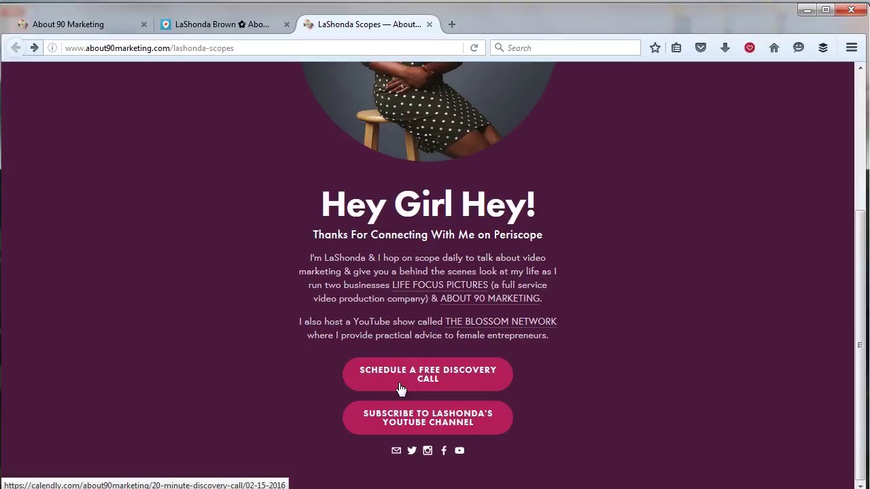
pyautogui.click(80, 26)
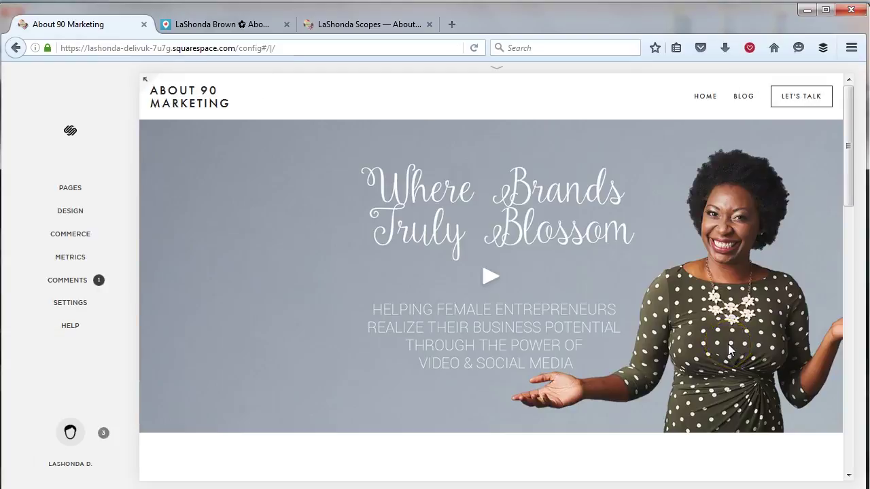
# From Pages, add a Cover Page under Main Navigation titled 'Periscope Leads'
pyautogui.click(81, 186)
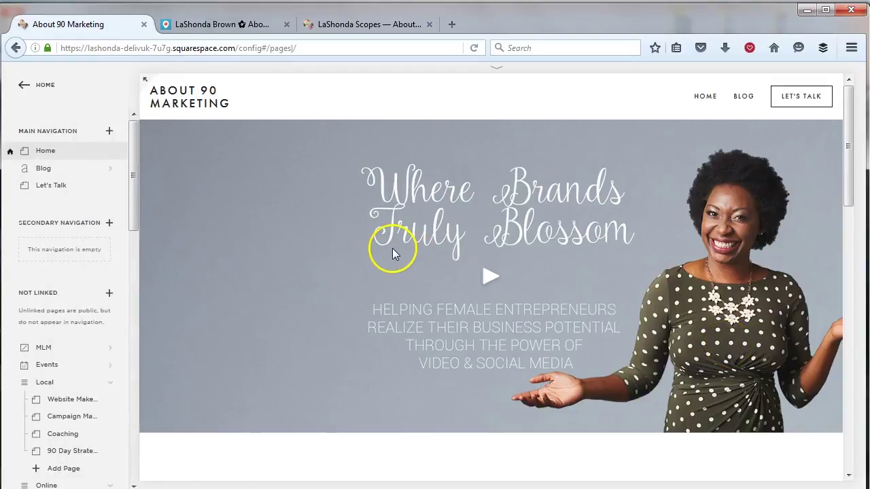
pyautogui.click(110, 132)
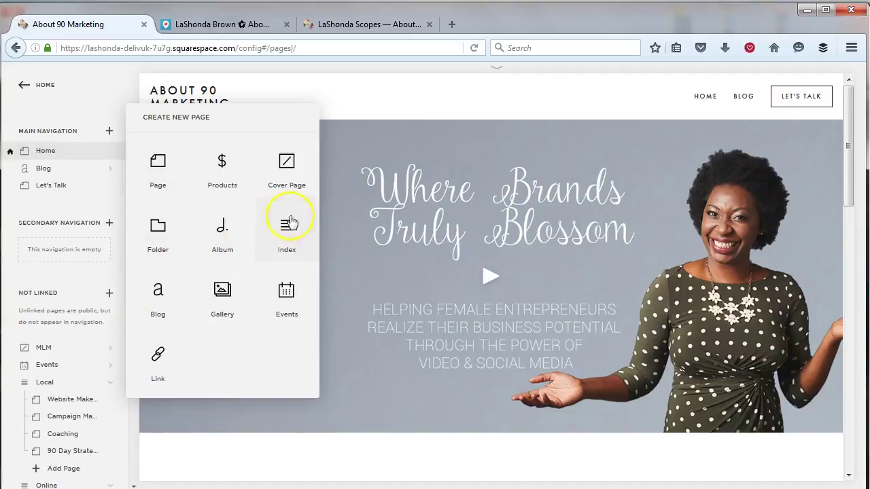
pyautogui.click(285, 179)
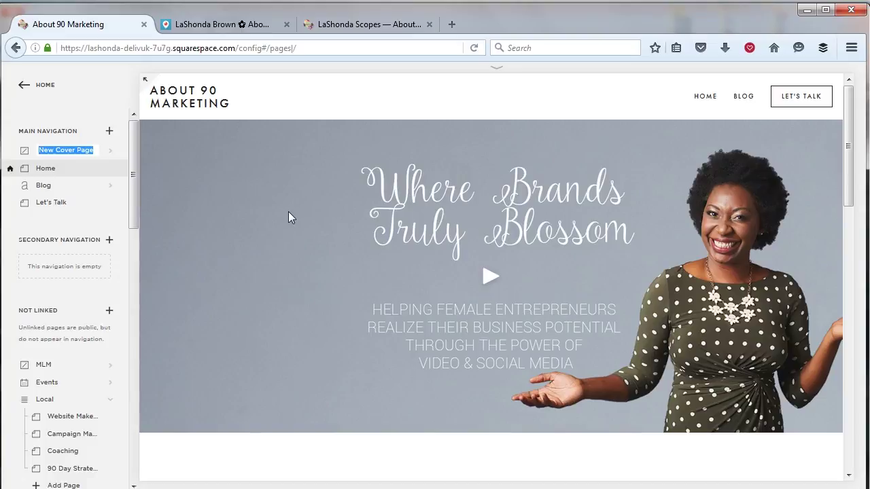
pyautogui.write('Perosc')
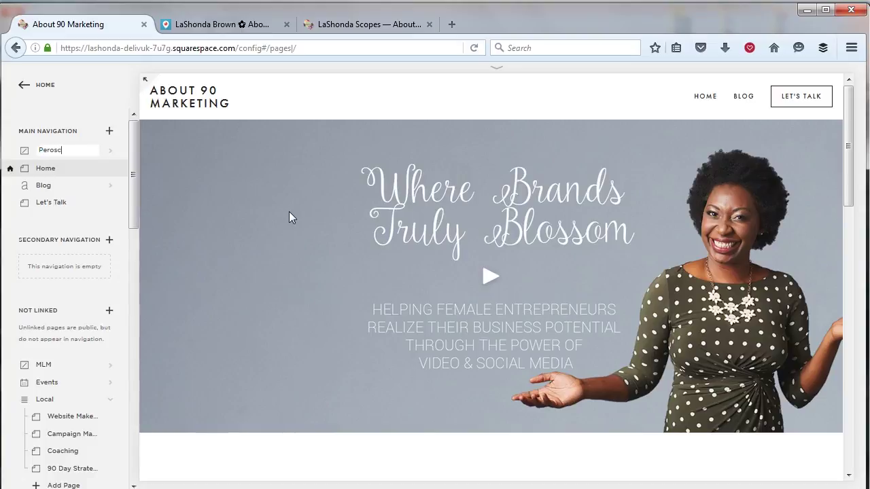
pyautogui.press('BackSpace')
pyautogui.press('BackSpace')
pyautogui.press('BackSpace')
pyautogui.write('iscope Leads')
pyautogui.press('Return')
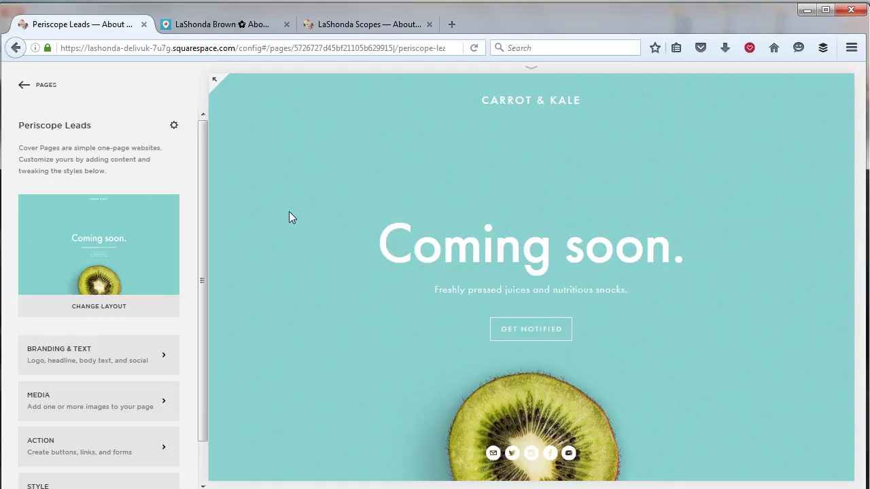
# Browse the cover page layouts and preview the Projector layout
pyautogui.click(120, 305)
pyautogui.scroll(-3, 132, 275)
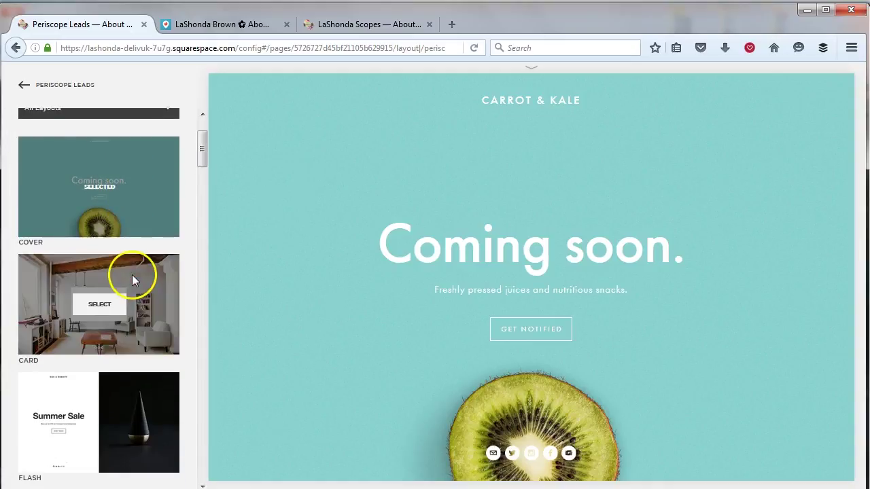
pyautogui.scroll(-12, 134, 281)
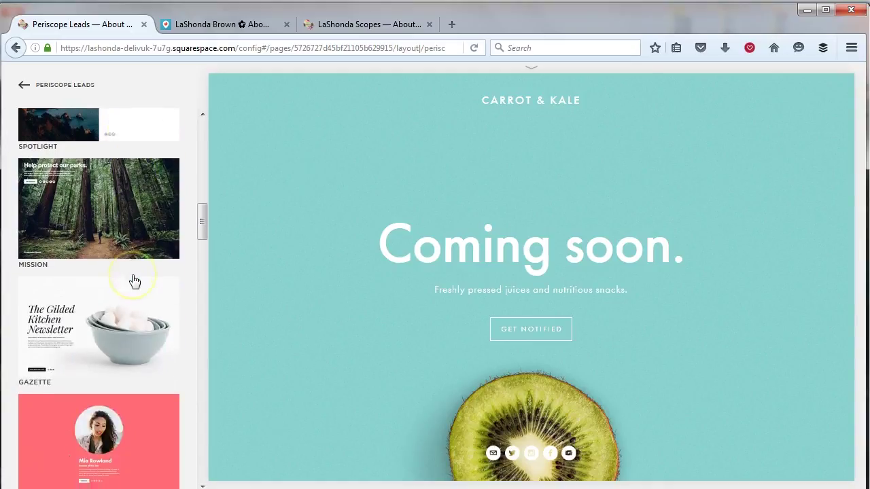
pyautogui.scroll(-12, 134, 281)
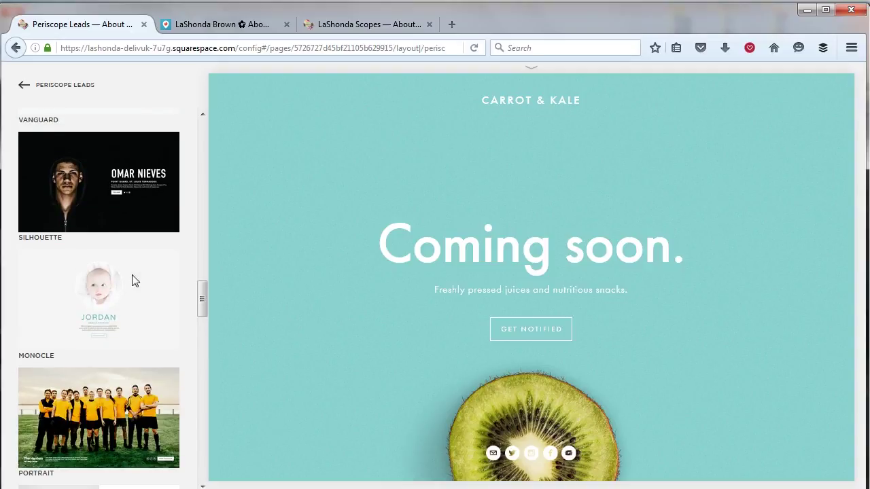
pyautogui.scroll(-12, 133, 281)
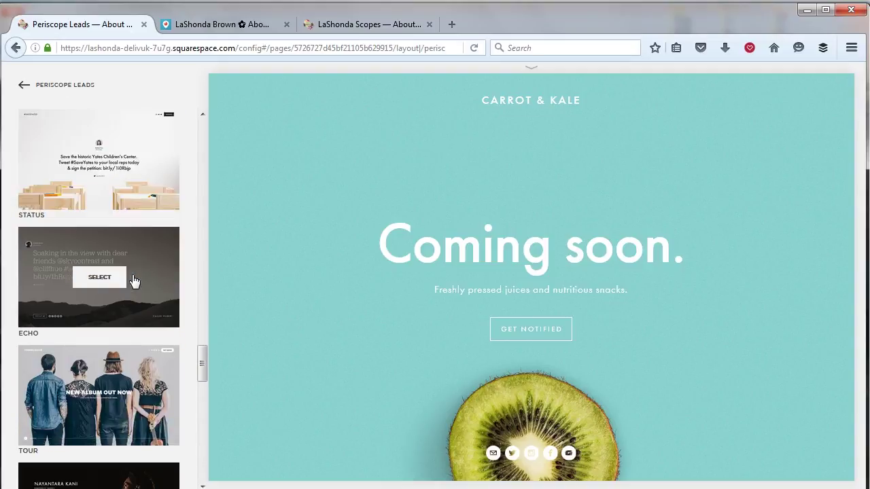
pyautogui.scroll(-10, 134, 281)
pyautogui.click(96, 367)
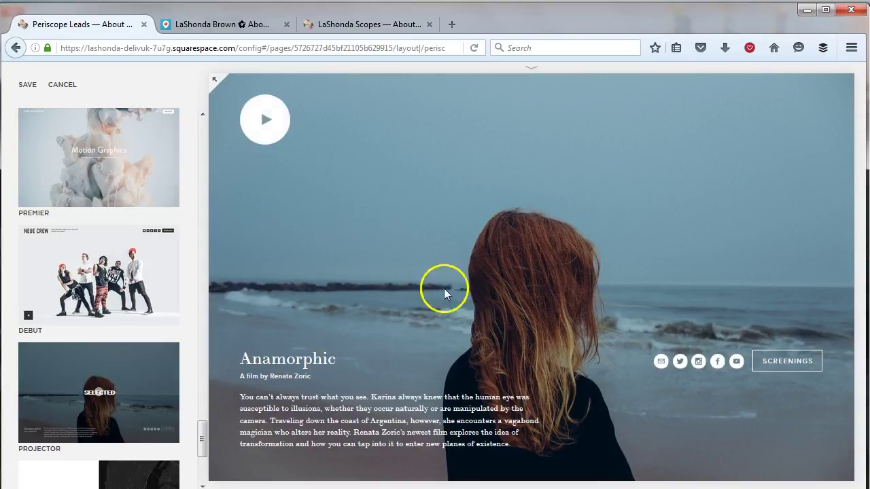
# Apply the Monocle layout with the Jordan sample page and look over the result
pyautogui.scroll(2, 125, 265)
pyautogui.scroll(3, 125, 265)
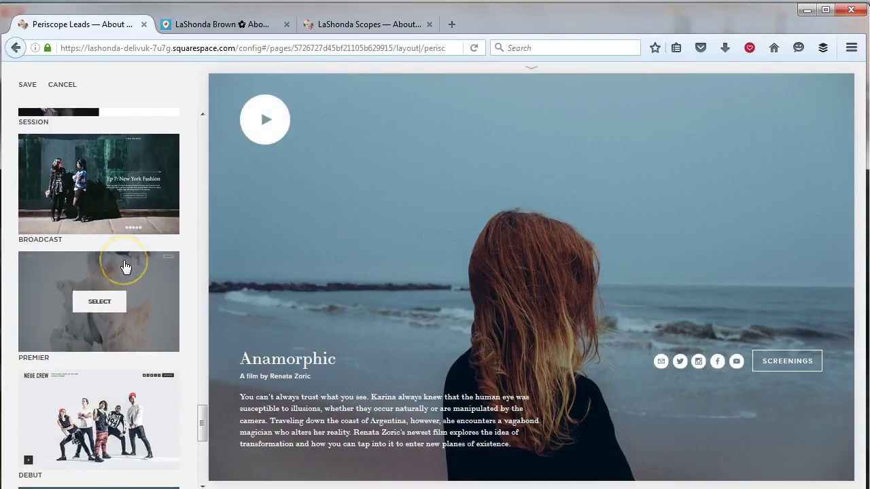
pyautogui.scroll(-10, 125, 265)
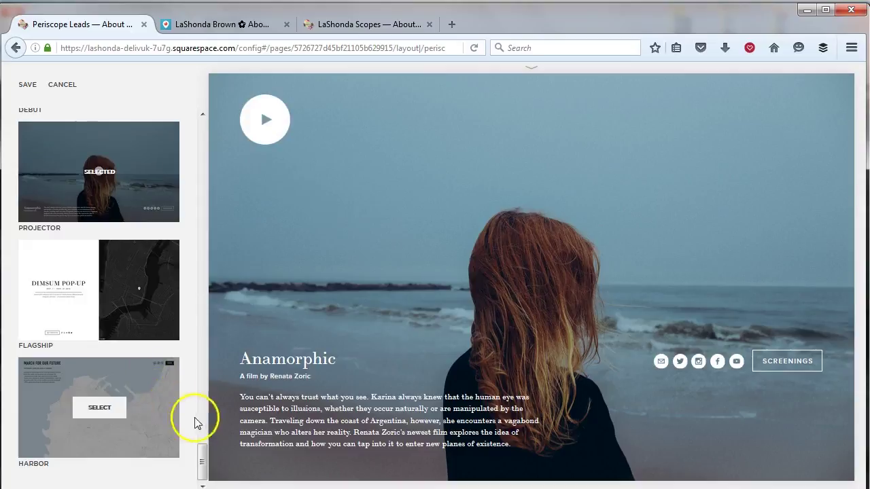
pyautogui.moveTo(204, 460); pyautogui.dragTo(213, 289)
pyautogui.moveTo(124, 373)
pyautogui.click(109, 396)
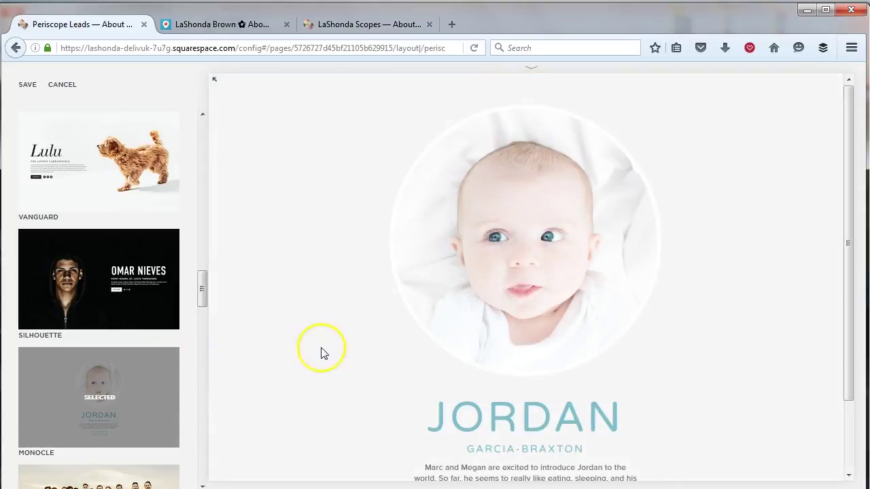
pyautogui.scroll(-1, 331, 279)
pyautogui.scroll(-2, 331, 279)
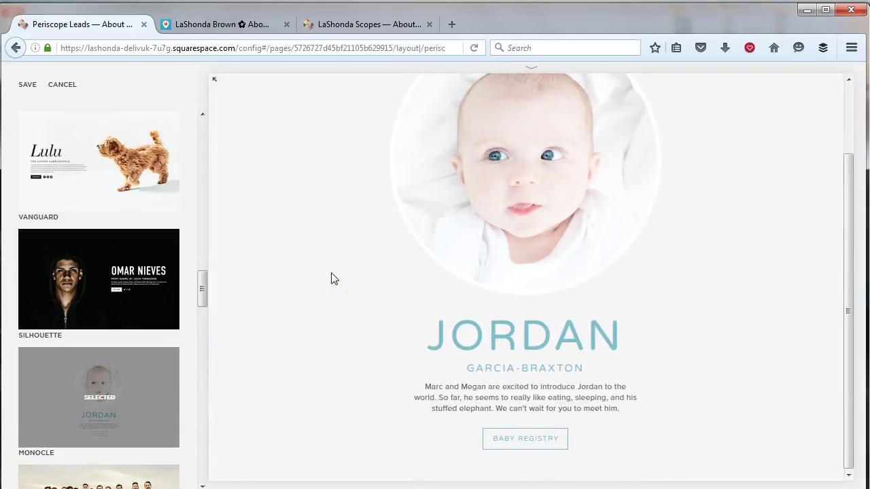
pyautogui.moveTo(202, 292); pyautogui.dragTo(212, 145)
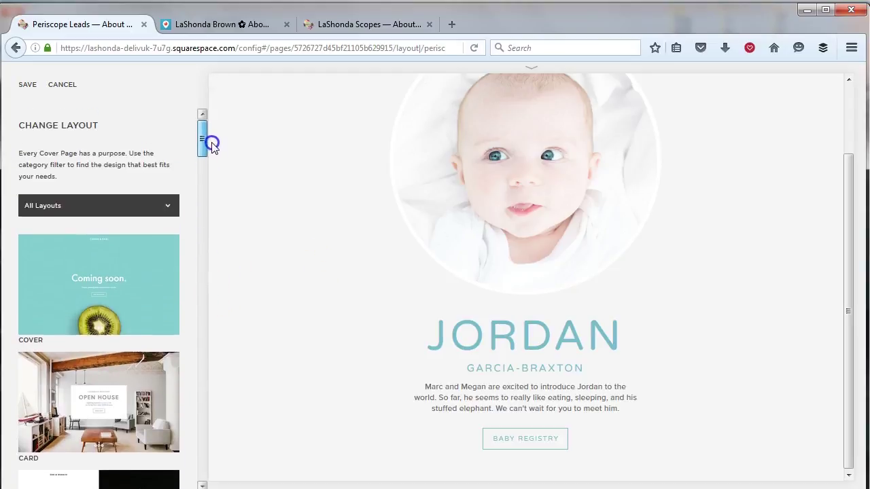
pyautogui.scroll(3, 281, 281)
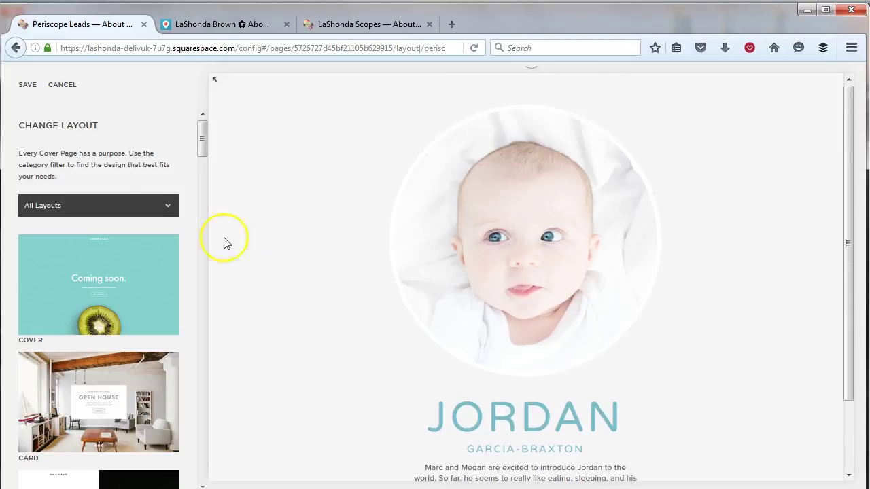
# Save the Monocle layout and return to the cover page settings overview
pyautogui.click(27, 86)
pyautogui.click(25, 86)
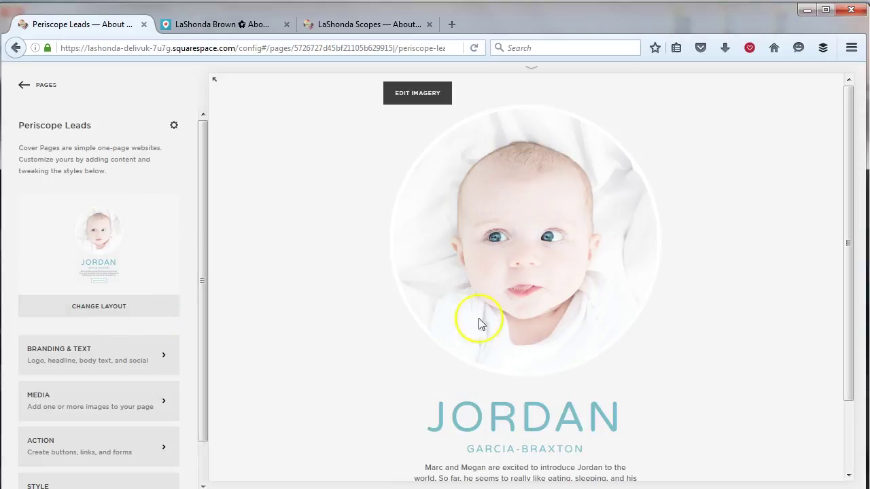
pyautogui.scroll(-2, 248, 266)
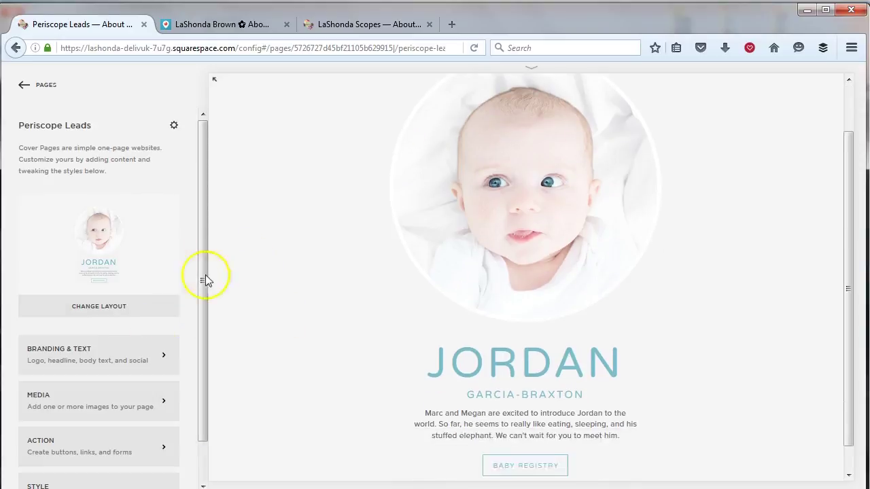
pyautogui.scroll(-1, 130, 310)
# In Branding & Text, keep text branding and replace 'Jordan' with 'Sample Headline'
pyautogui.click(129, 311)
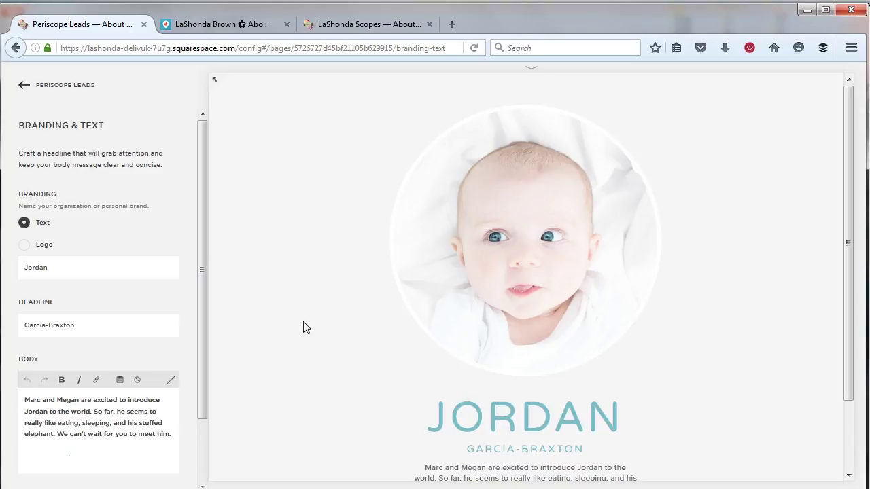
pyautogui.click(30, 249)
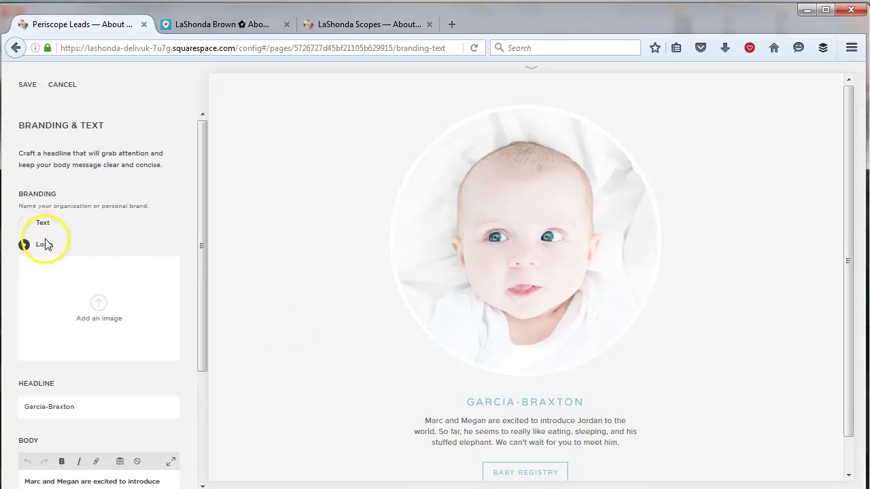
pyautogui.click(39, 226)
pyautogui.doubleClick(89, 274)
pyautogui.write('About ')
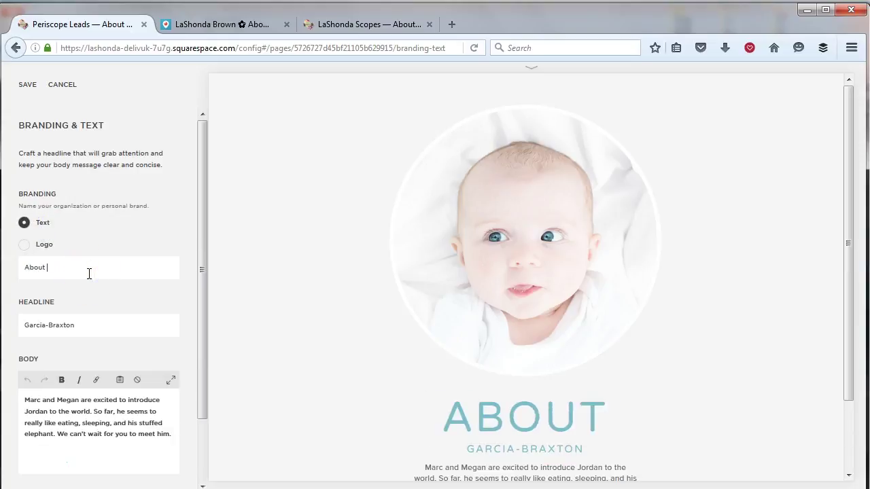
pyautogui.write('90 marketing')
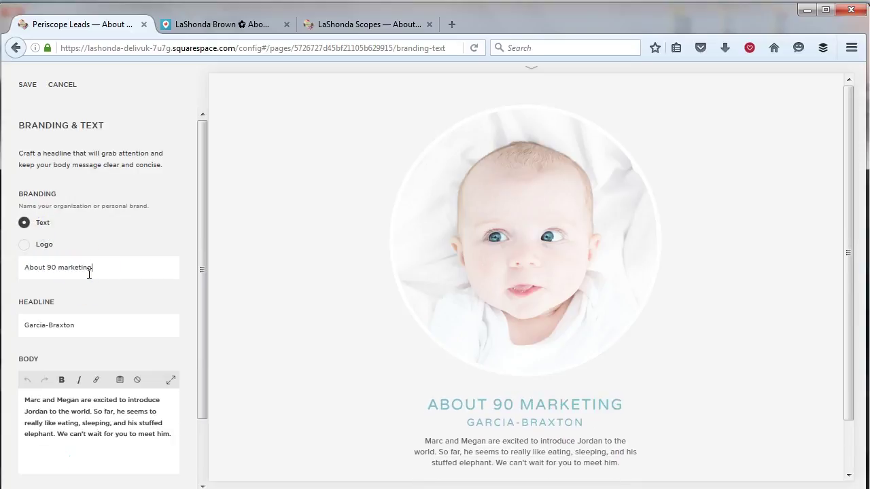
pyautogui.press('BackSpace')
pyautogui.press('BackSpace')
pyautogui.press('BackSpace')
pyautogui.press('BackSpace')
pyautogui.press('BackSpace')
pyautogui.press('BackSpace')
pyautogui.press('BackSpace')
pyautogui.press('BackSpace')
pyautogui.press('BackSpace')
pyautogui.press('BackSpace')
pyautogui.press('BackSpace')
pyautogui.press('BackSpace')
pyautogui.press('BackSpace')
pyautogui.press('BackSpace')
pyautogui.press('BackSpace')
pyautogui.press('BackSpace')
pyautogui.press('BackSpace')
pyautogui.press('BackSpace')
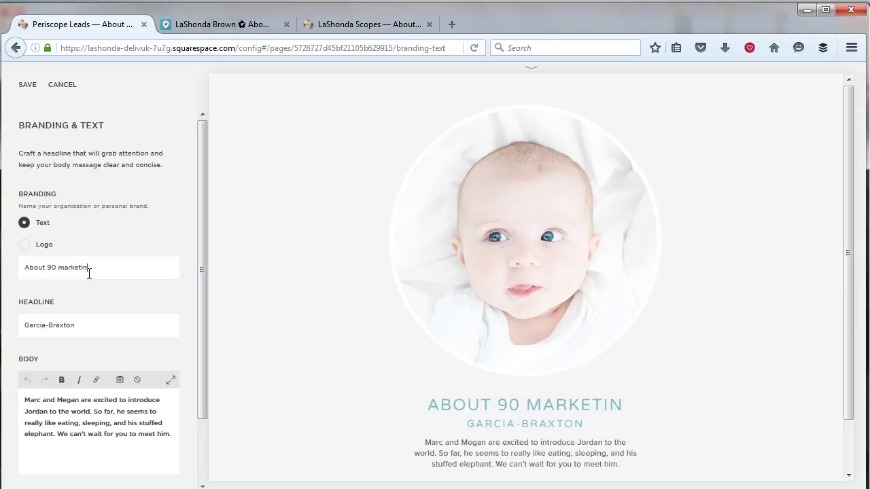
pyautogui.click(94, 272)
pyautogui.write('Sample Headin')
pyautogui.press('BackSpace')
pyautogui.press('BackSpace')
pyautogui.write('line')
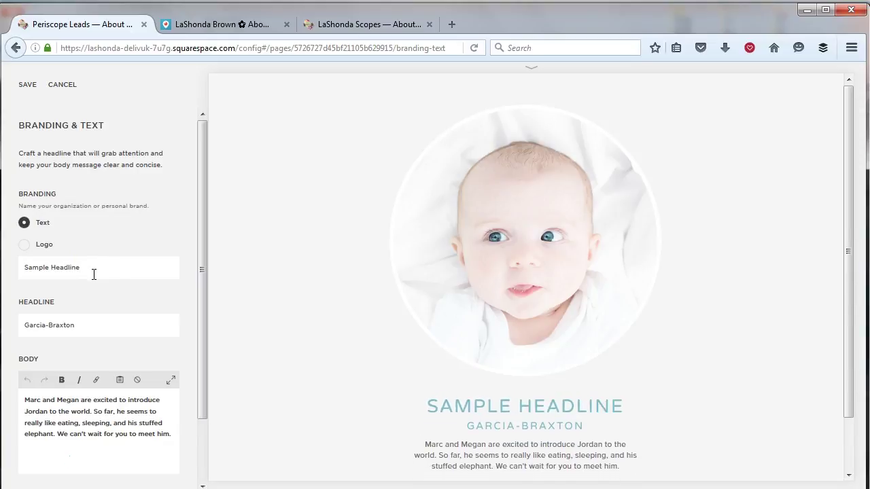
# Check the About 90 Marketing page for reference, then save the branding text change
pyautogui.scroll(-1, 93, 273)
pyautogui.moveTo(24, 351); pyautogui.dragTo(177, 391)
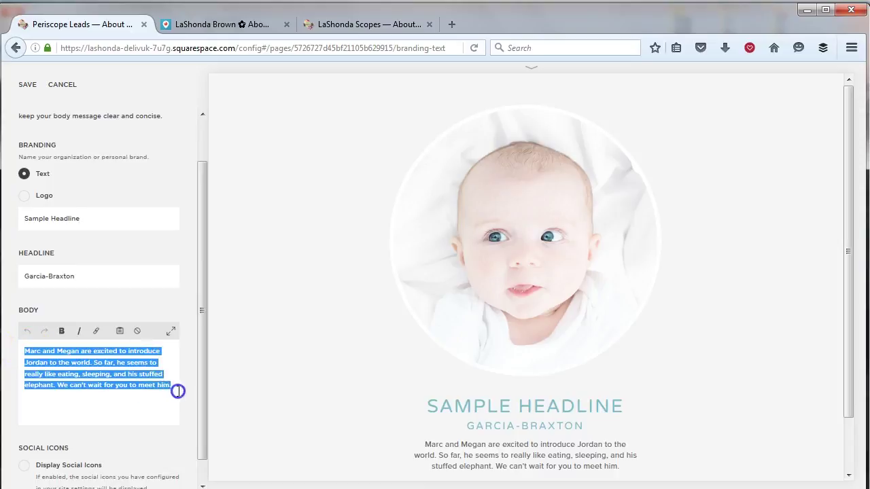
pyautogui.click(393, 24)
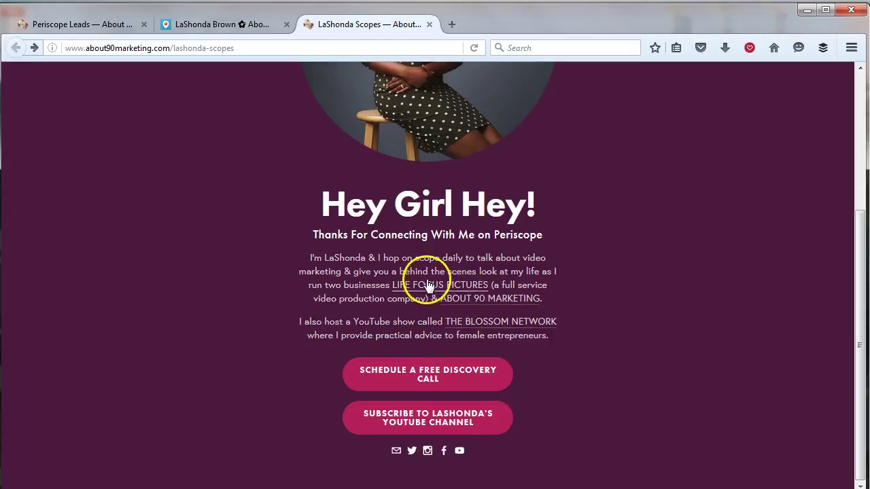
pyautogui.click(109, 23)
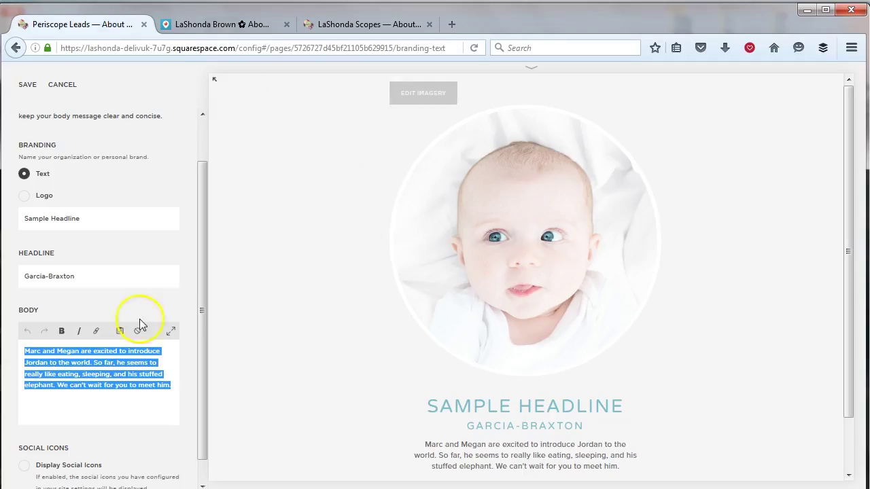
pyautogui.scroll(-2, 454, 301)
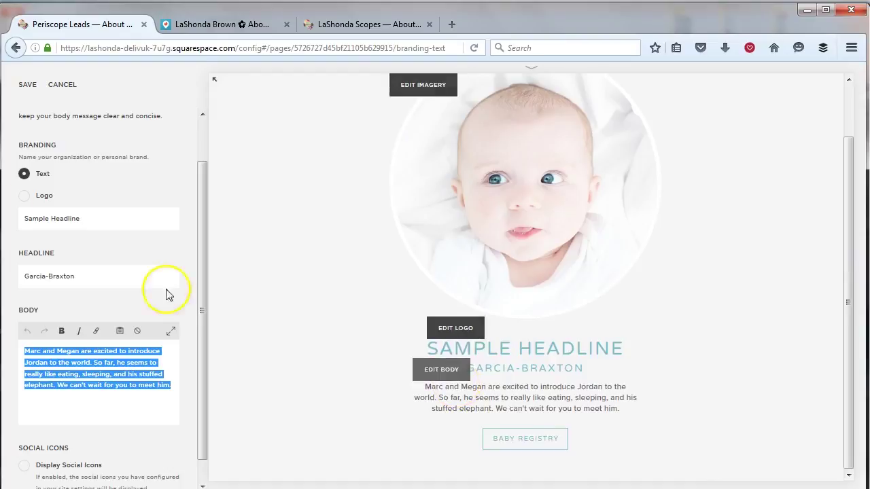
pyautogui.click(28, 88)
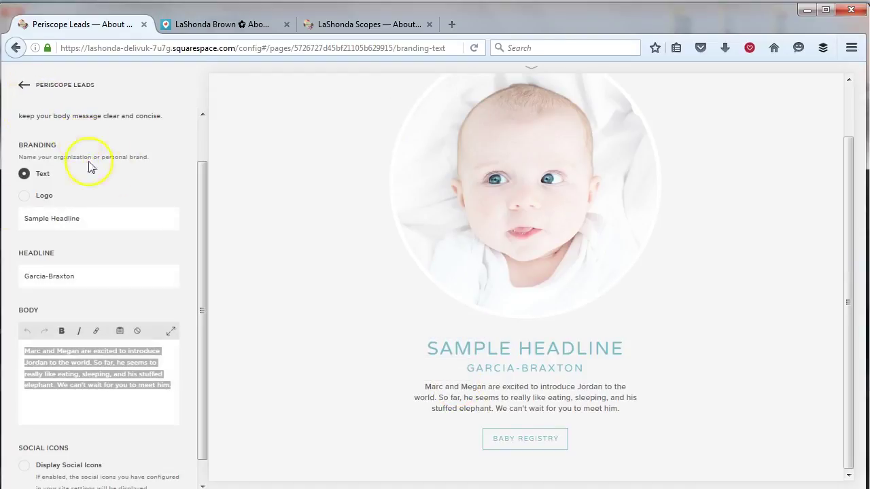
# In the Action settings, inspect the Baby Registry button's label and link, leaving them unchanged
pyautogui.click(23, 85)
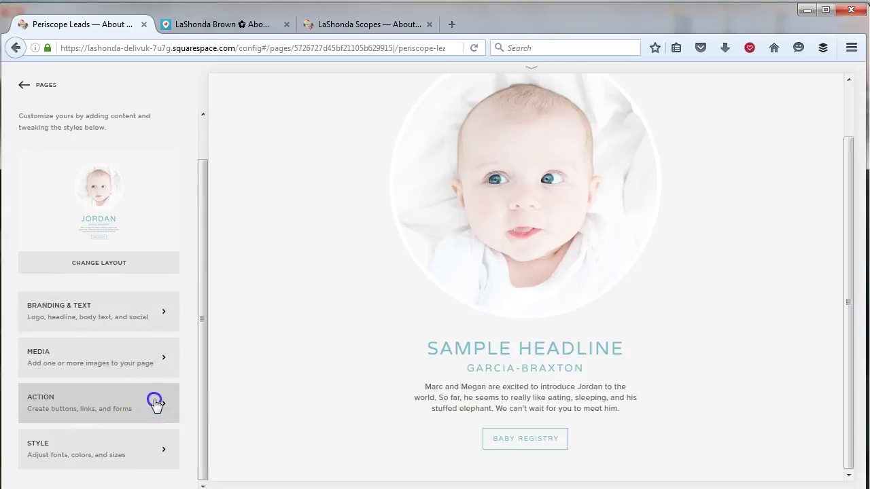
pyautogui.click(155, 404)
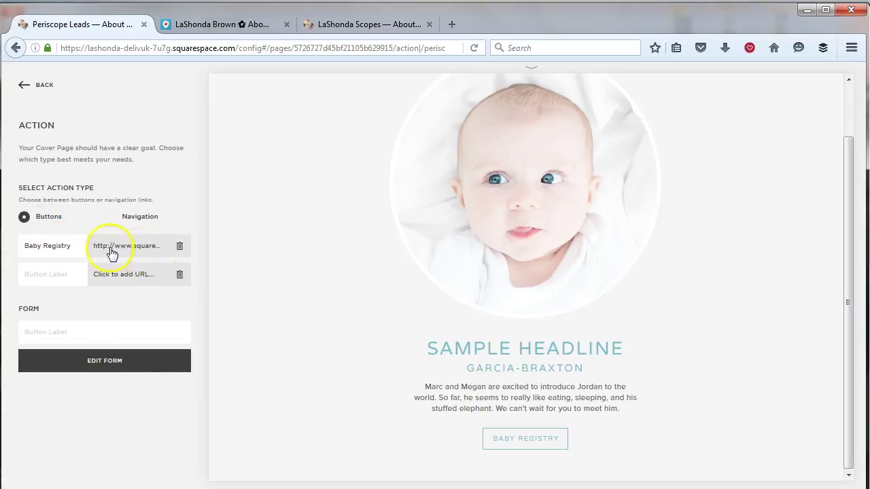
pyautogui.click(60, 245)
pyautogui.doubleClick(62, 246)
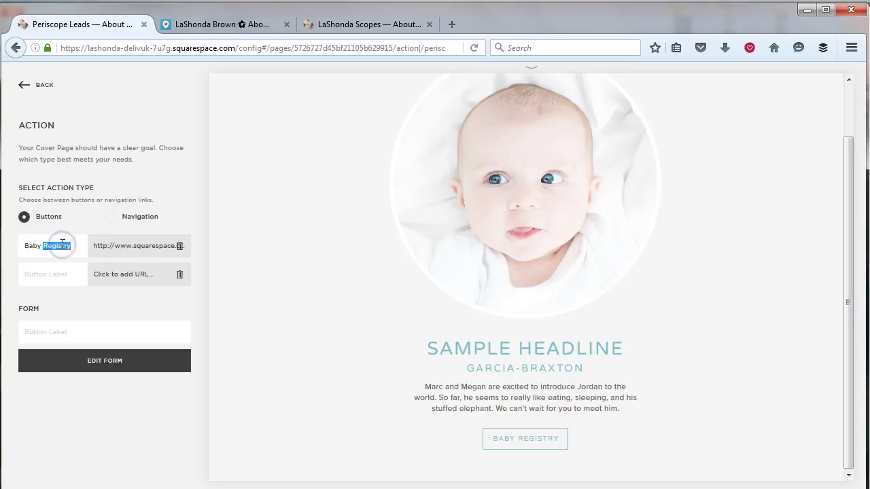
pyautogui.click(109, 251)
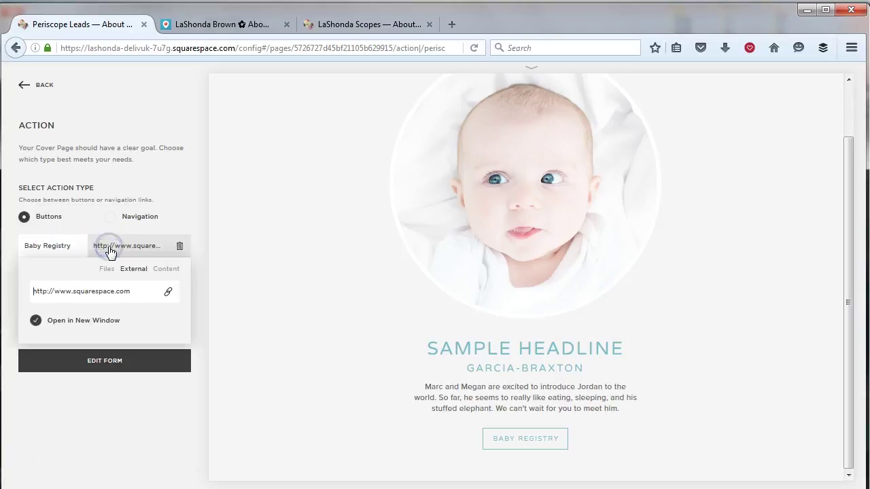
pyautogui.tripleClick(123, 291)
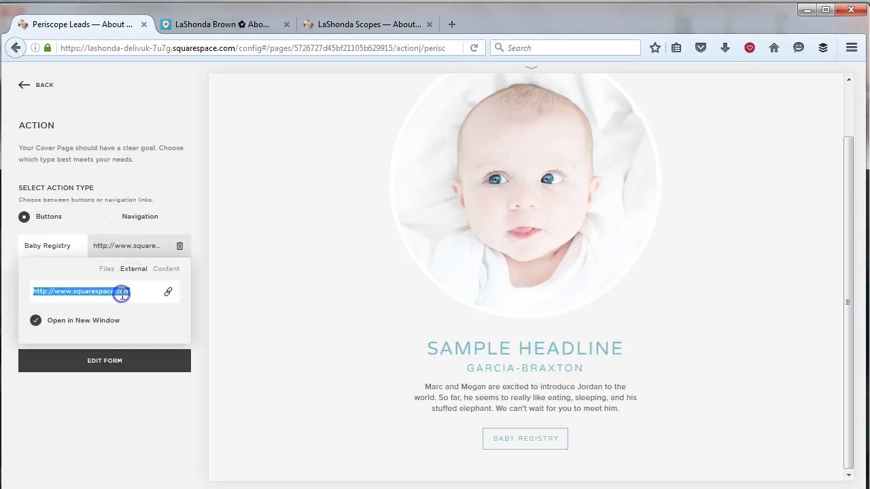
pyautogui.click(173, 196)
# Label the form button 'Sign Me Up!' and select the new button on the page
pyautogui.click(88, 338)
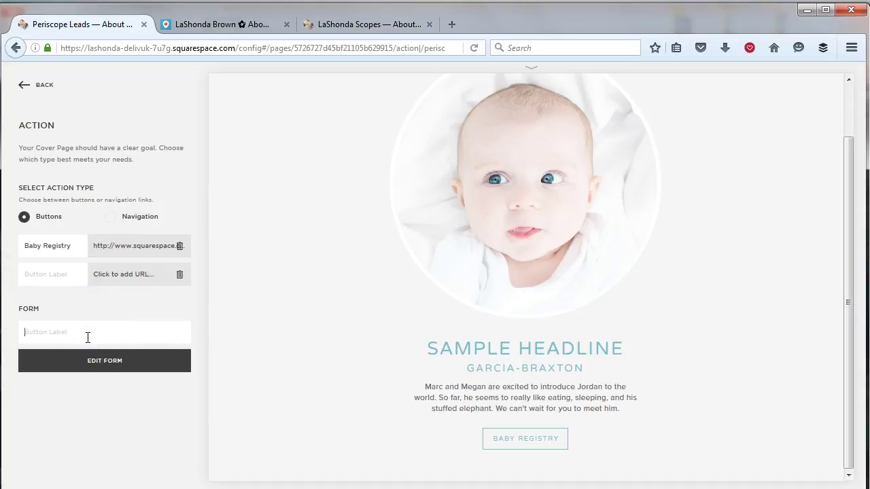
pyautogui.click(60, 335)
pyautogui.write('Sign Me Up!')
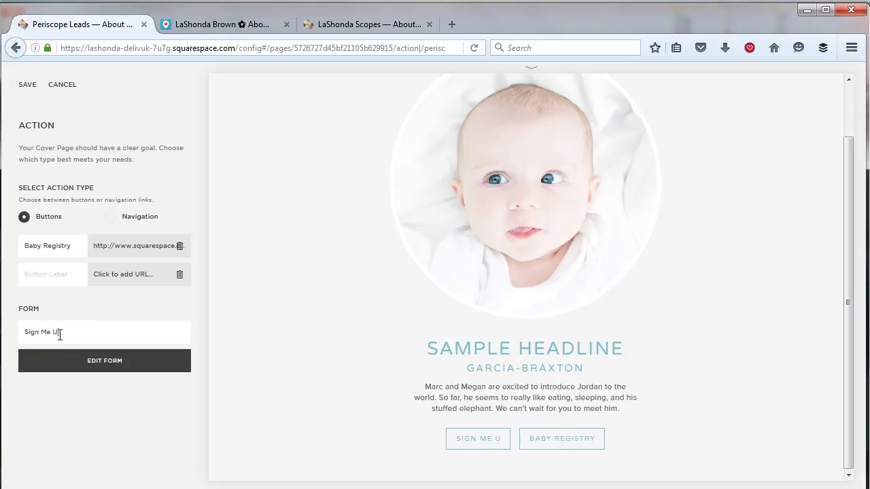
pyautogui.click(25, 306)
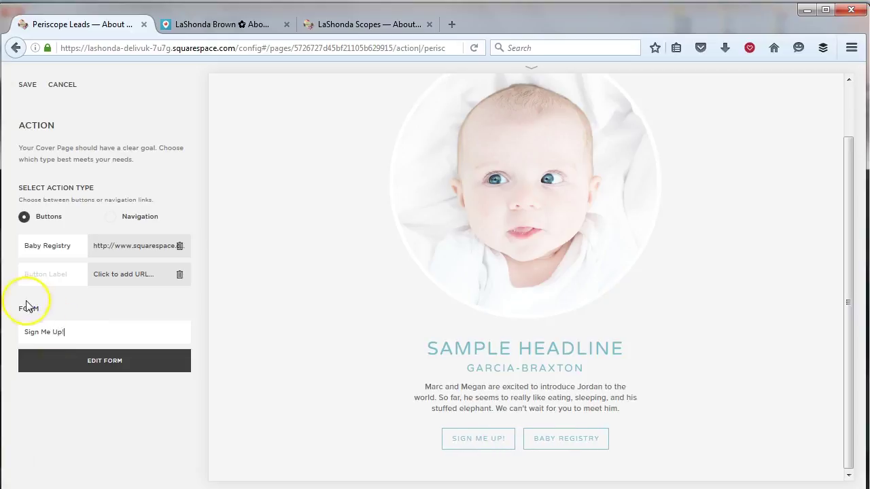
pyautogui.click(487, 447)
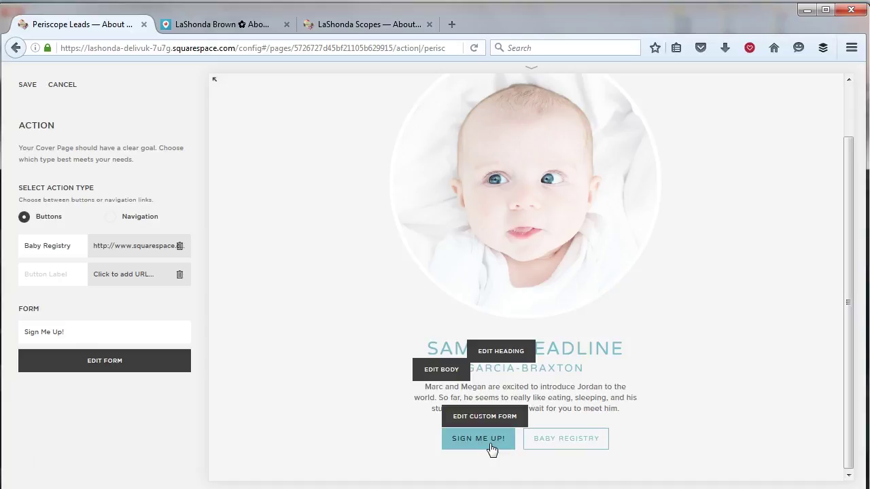
# In the form's Storage options, enter the business e-mail address and connect e-mail delivery
pyautogui.click(136, 364)
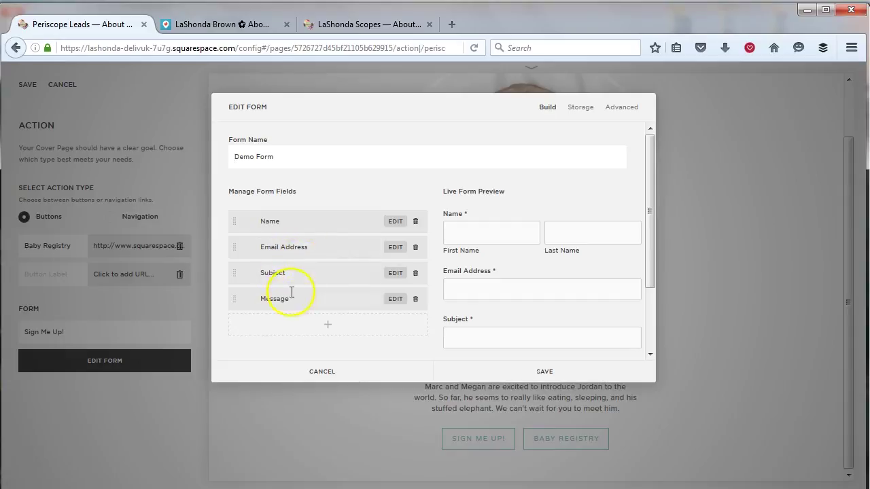
pyautogui.scroll(-3, 536, 258)
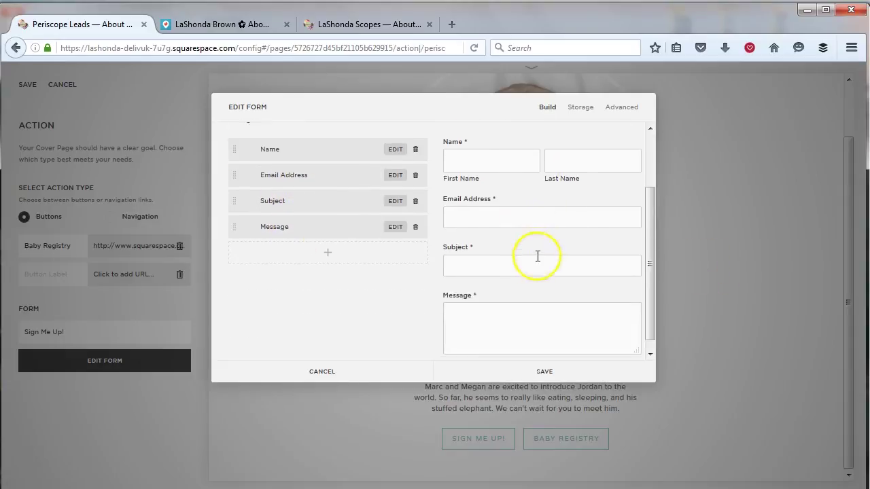
pyautogui.scroll(3, 538, 256)
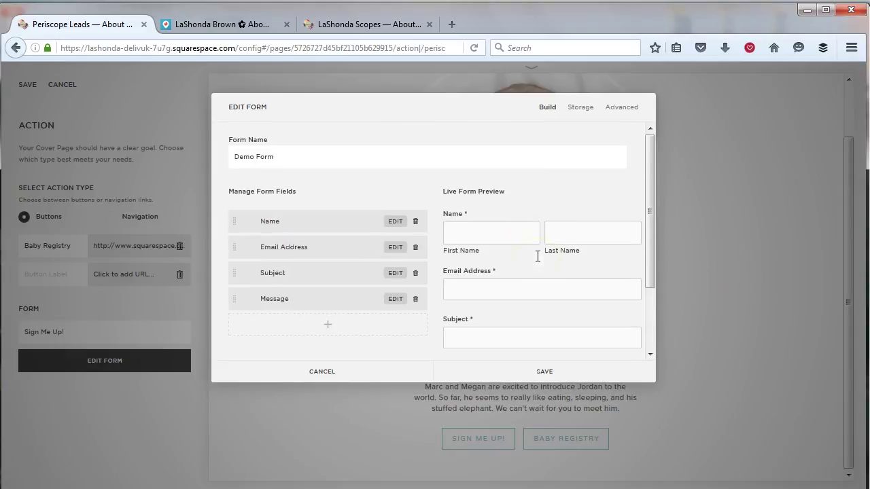
pyautogui.click(579, 108)
pyautogui.click(351, 164)
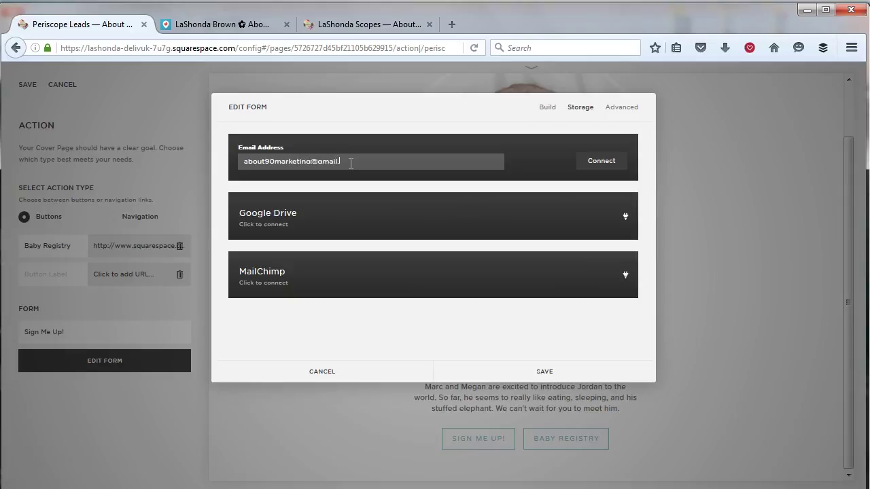
pyautogui.click(614, 165)
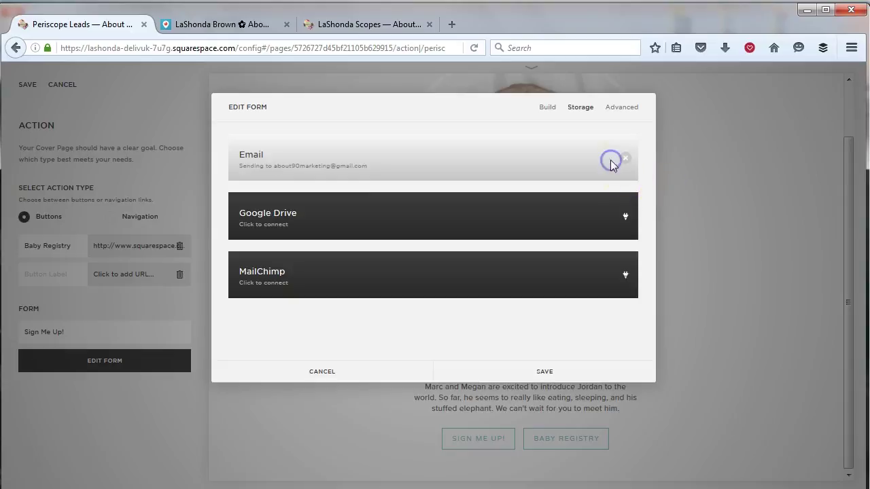
# Replace the 'Thank you!' post-submit message with a 24-hour-response thank-you note and save
pyautogui.click(608, 106)
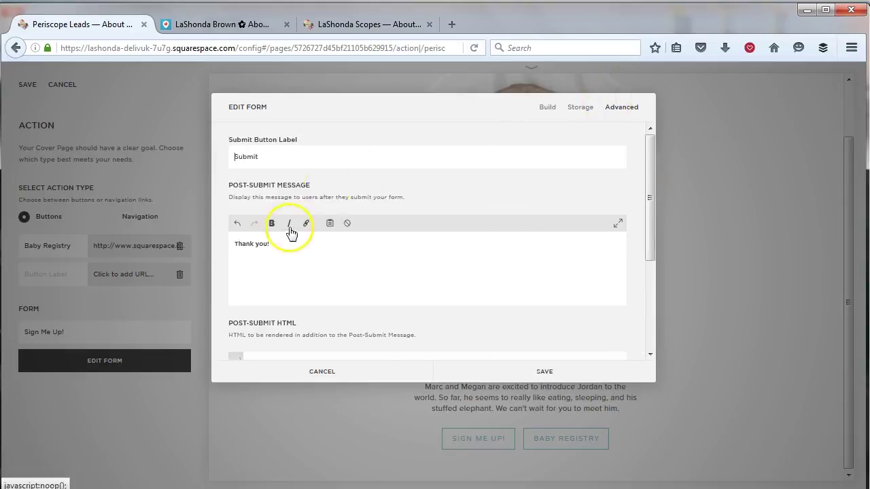
pyautogui.tripleClick(285, 247)
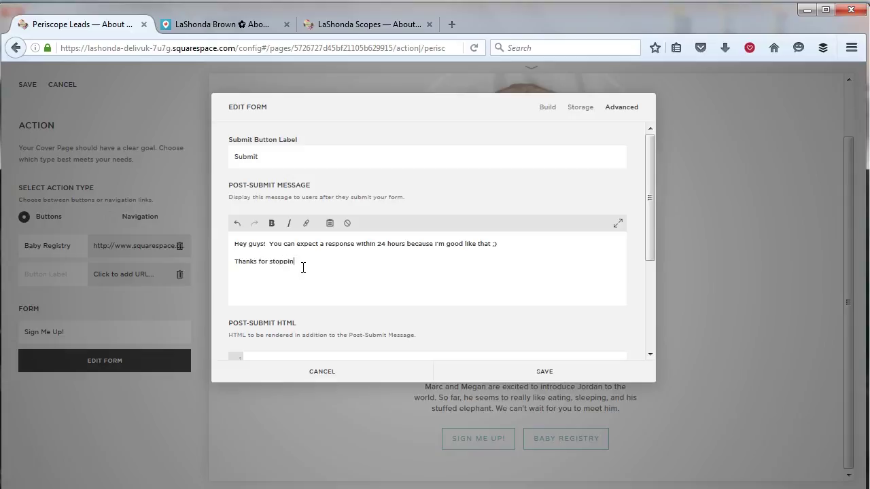
pyautogui.click(496, 375)
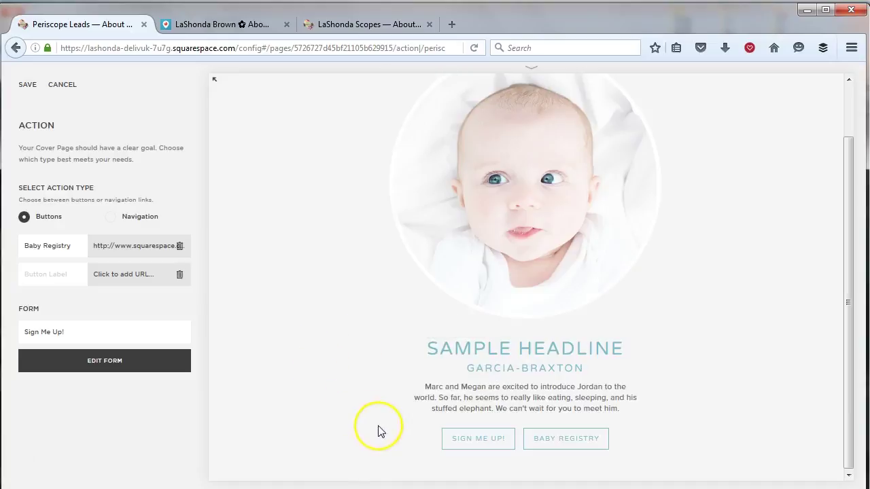
# Preview the Sign Me Up! form, close it, and save the cover page action settings
pyautogui.click(483, 443)
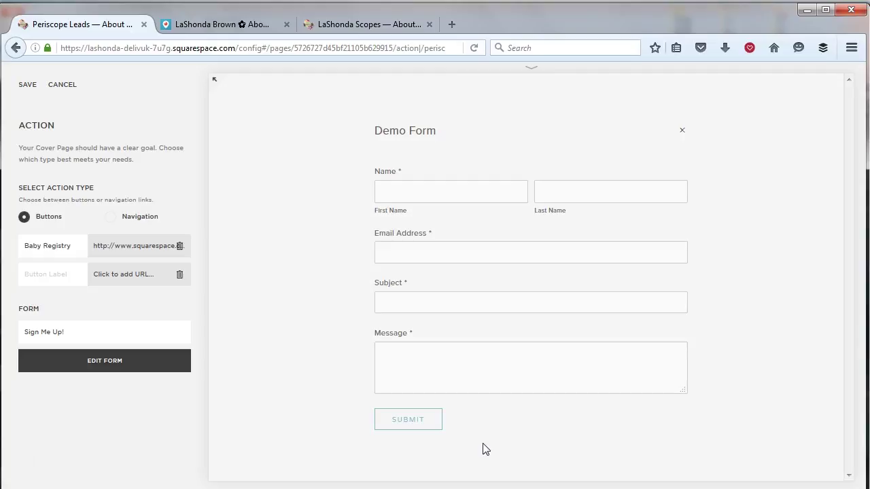
pyautogui.click(683, 130)
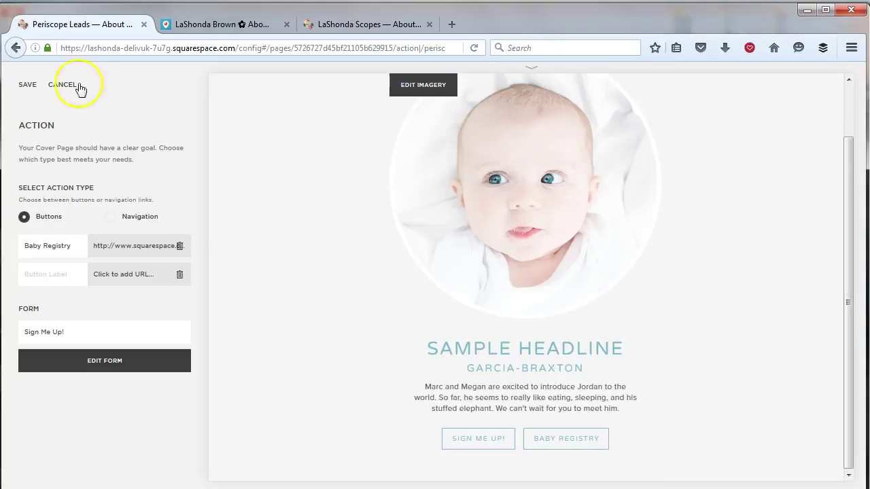
pyautogui.click(27, 86)
pyautogui.click(22, 87)
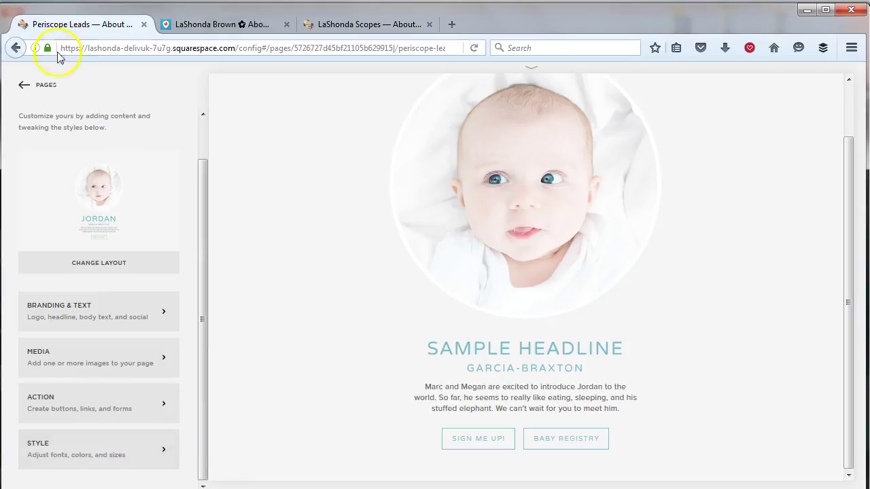
# In Pages, drag Periscope Leads from Main Navigation into Not Linked
pyautogui.click(22, 87)
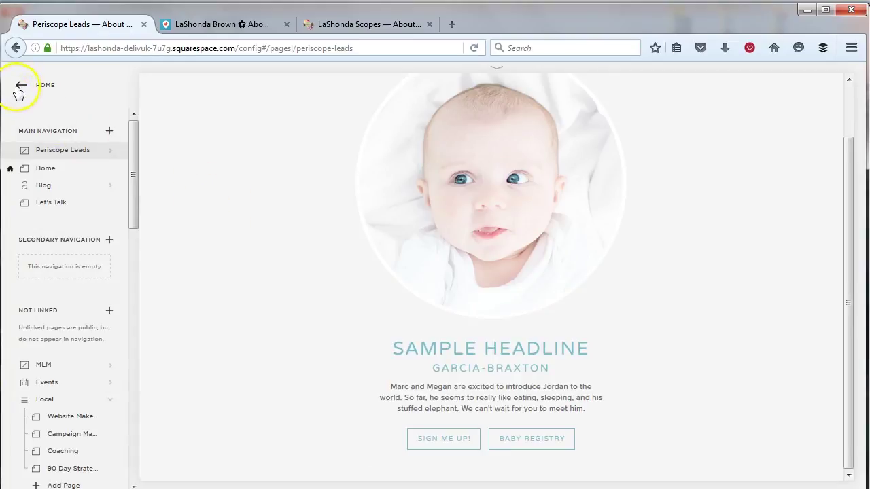
pyautogui.click(42, 169)
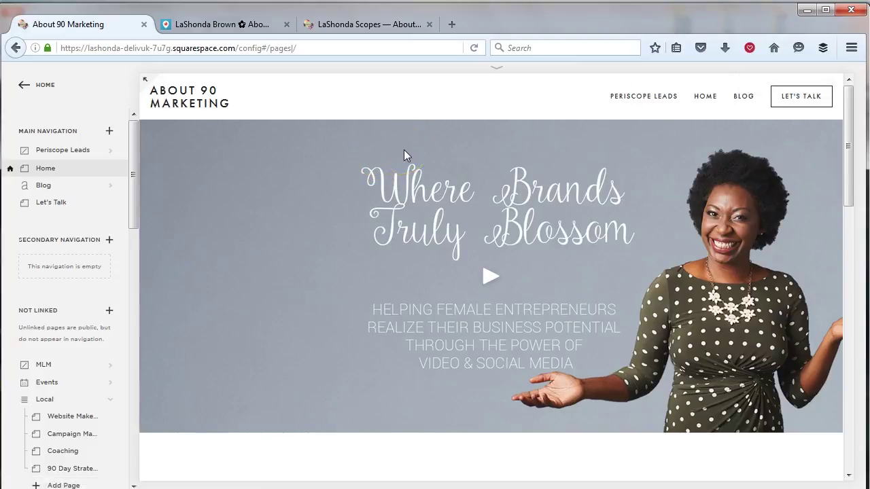
pyautogui.moveTo(61, 151); pyautogui.dragTo(69, 342)
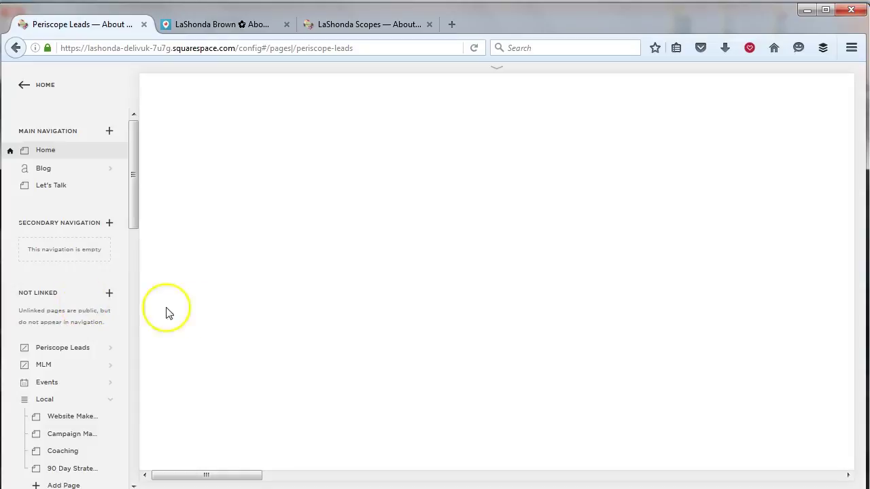
pyautogui.click(58, 155)
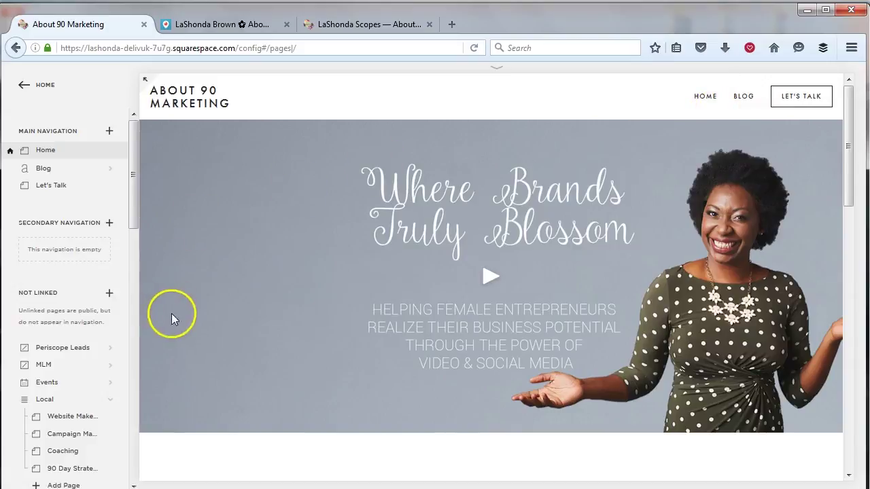
pyautogui.click(77, 349)
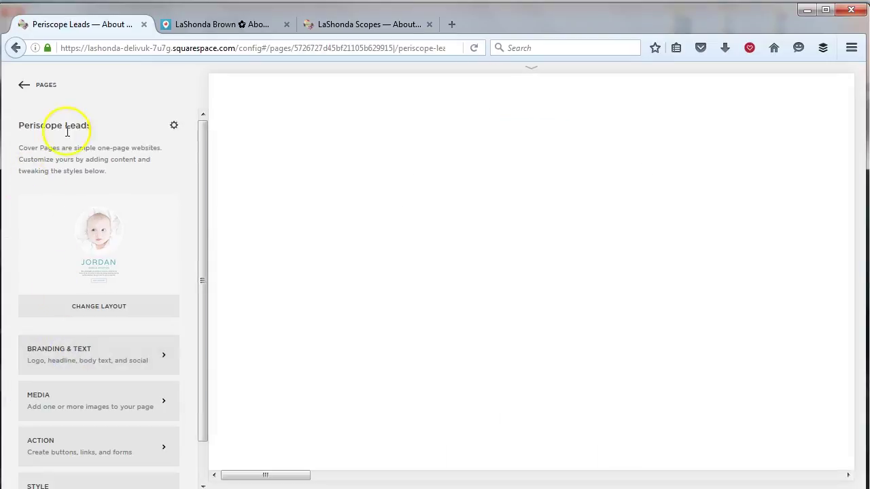
pyautogui.click(457, 25)
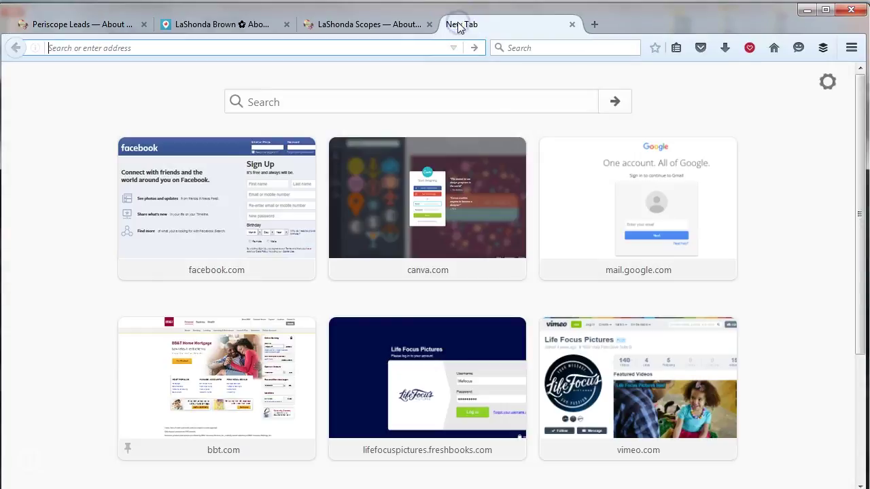
# Load the live page about90marketing.com/periscope-leads
pyautogui.write('about')
pyautogui.press('Right')
pyautogui.write('p')
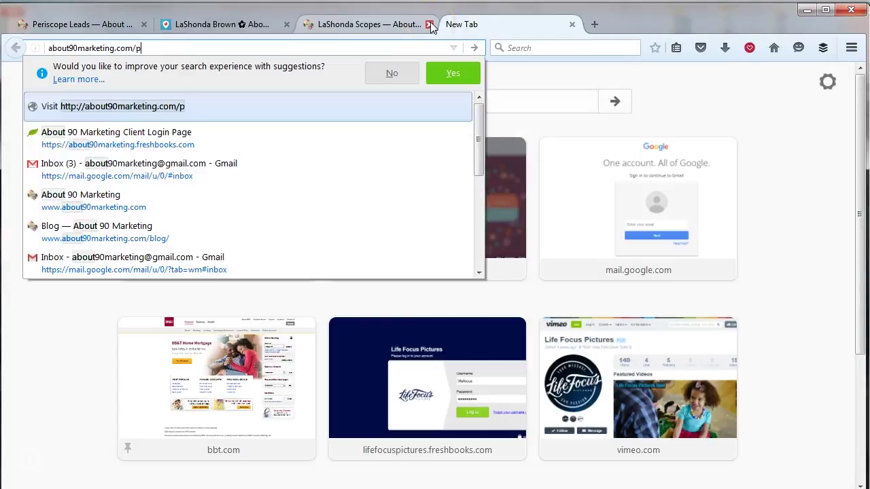
pyautogui.write('eriscope-leads')
pyautogui.hotkey('ctrl', 'a')
pyautogui.hotkey('ctrl', 'c')
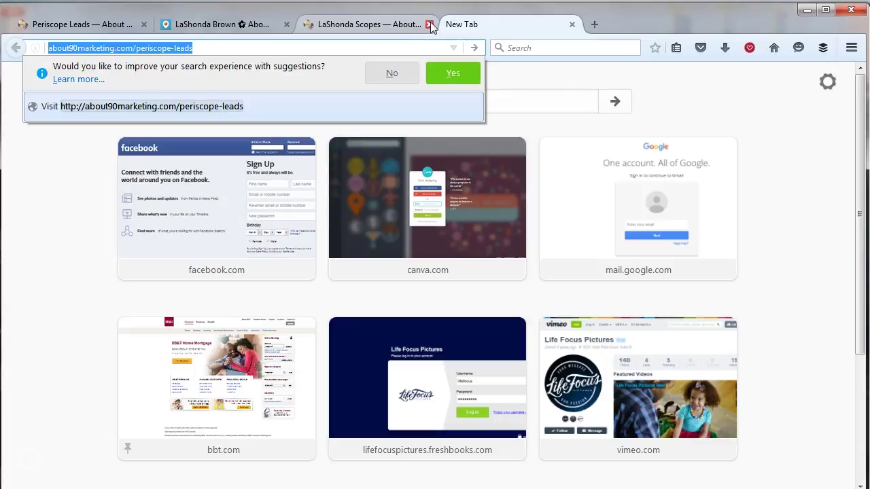
pyautogui.press('Return')
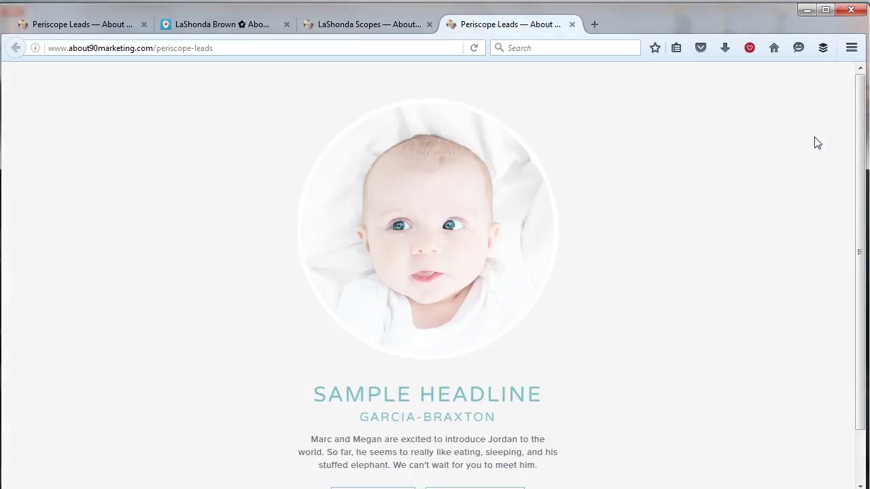
# Go to bitly.com in another new tab
pyautogui.click(595, 26)
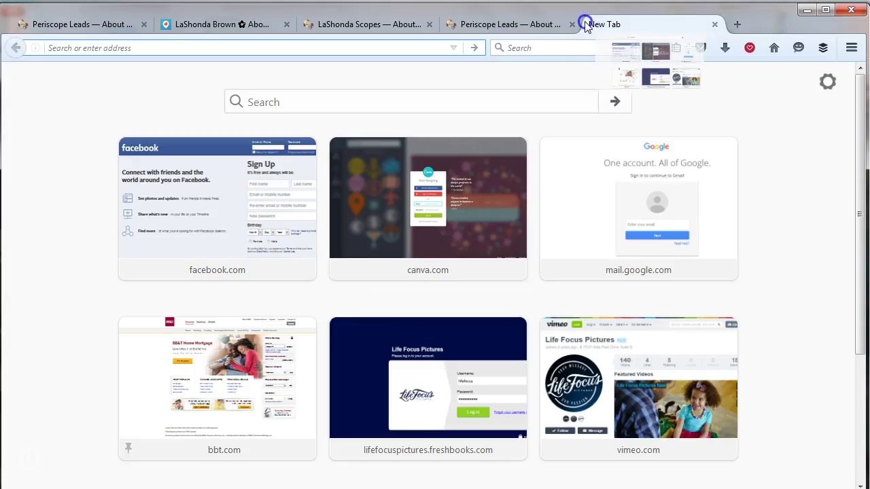
pyautogui.click(260, 48)
pyautogui.write('bit')
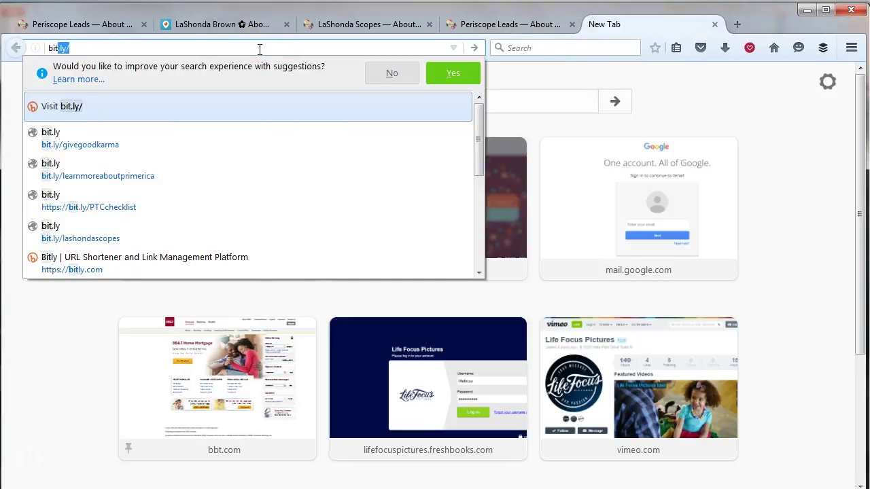
pyautogui.write('ly.com')
pyautogui.press('Return')
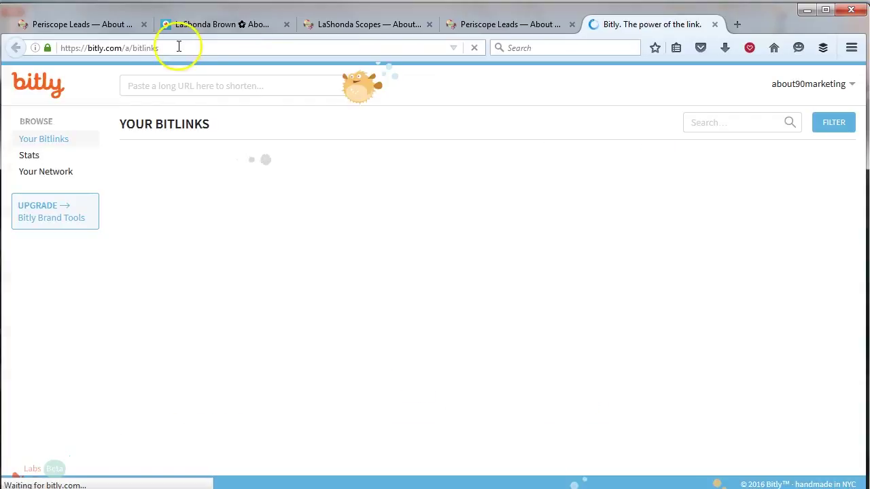
# Shorten the Periscope Leads page address in Bitly and customize it as bit.ly/periscopeleads
pyautogui.click(183, 93)
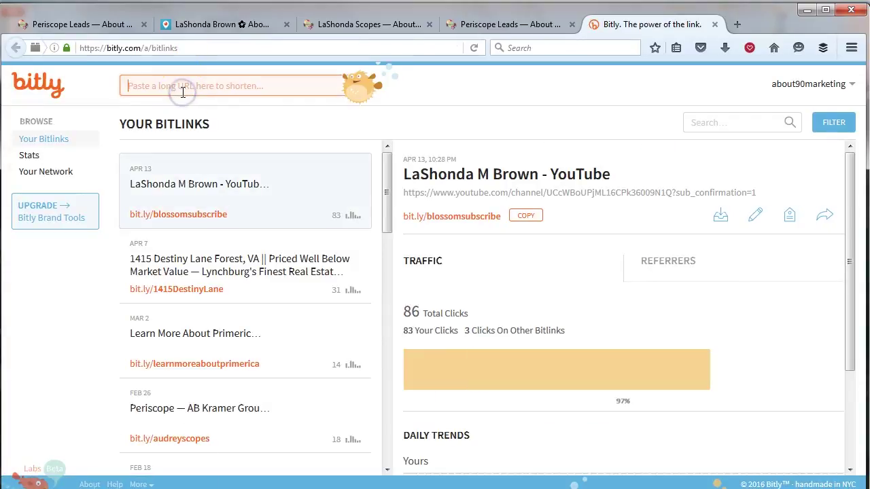
pyautogui.hotkey('ctrl', 'v')
pyautogui.press('Return')
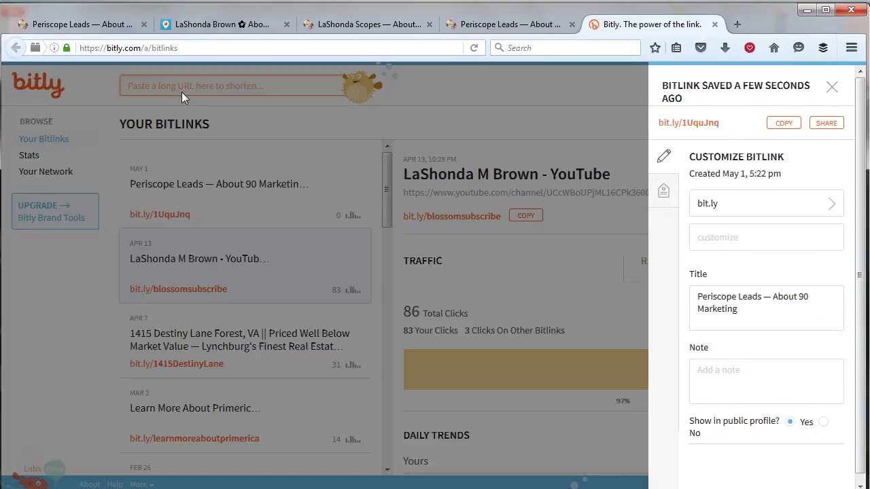
pyautogui.click(748, 236)
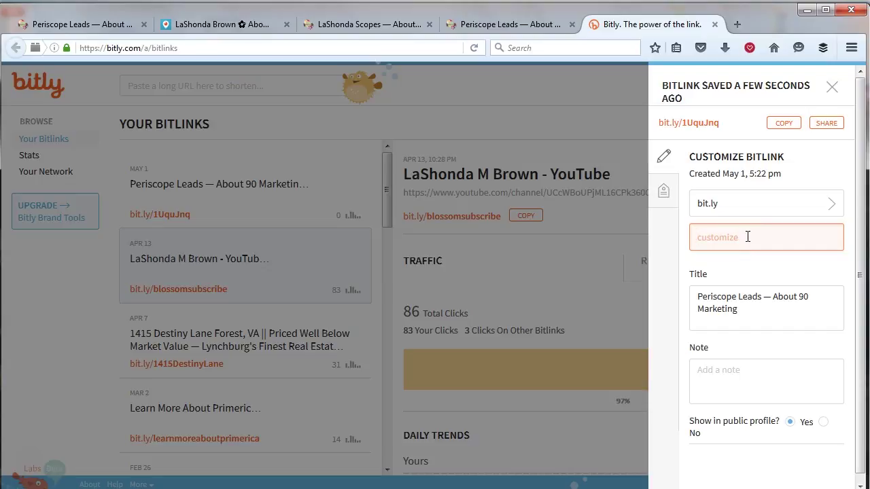
pyautogui.write('periscopeleads')
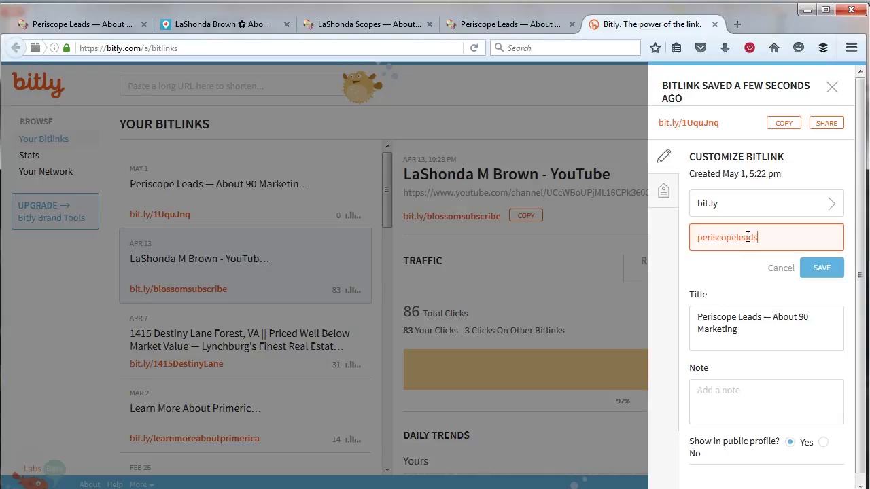
pyautogui.click(816, 270)
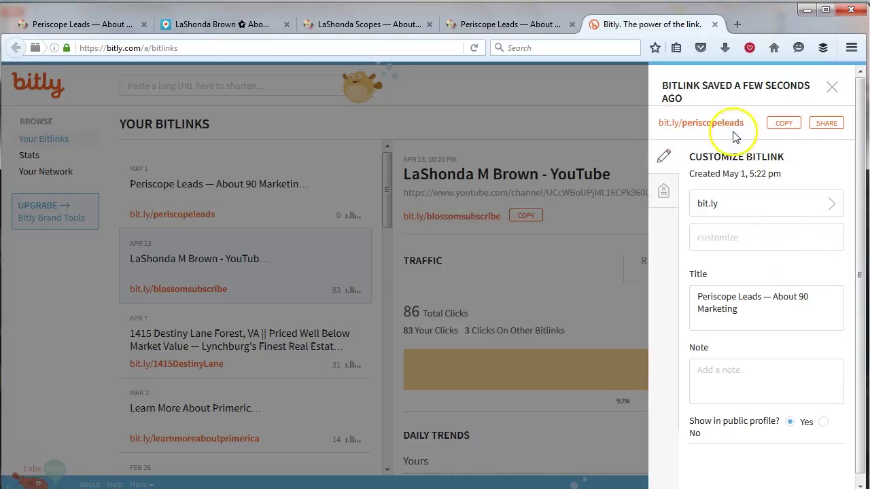
# Copy the new short link into a new browser tab's address bar
pyautogui.click(778, 125)
pyautogui.click(744, 24)
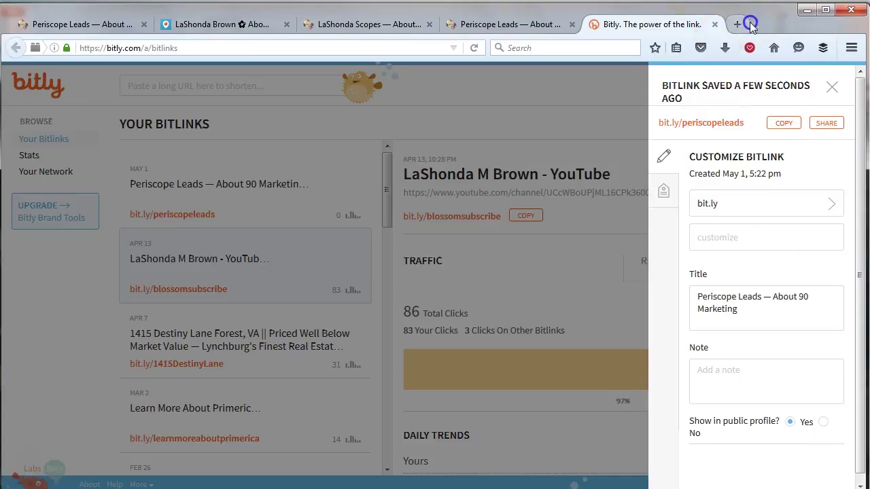
pyautogui.hotkey('ctrl', 'v')
# Load bit.ly/periscopeleads, check the Sign Me Up! form opens and closes, then return to the Scopes tab
pyautogui.press('Return')
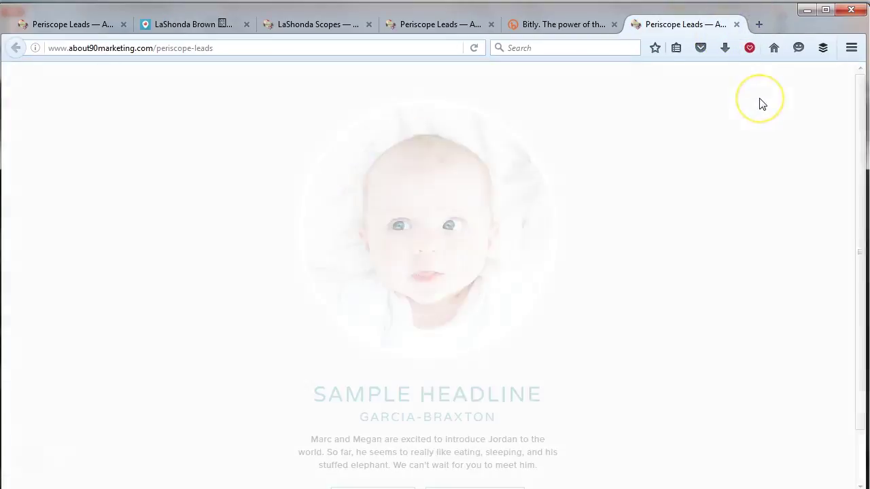
pyautogui.scroll(-2, 761, 104)
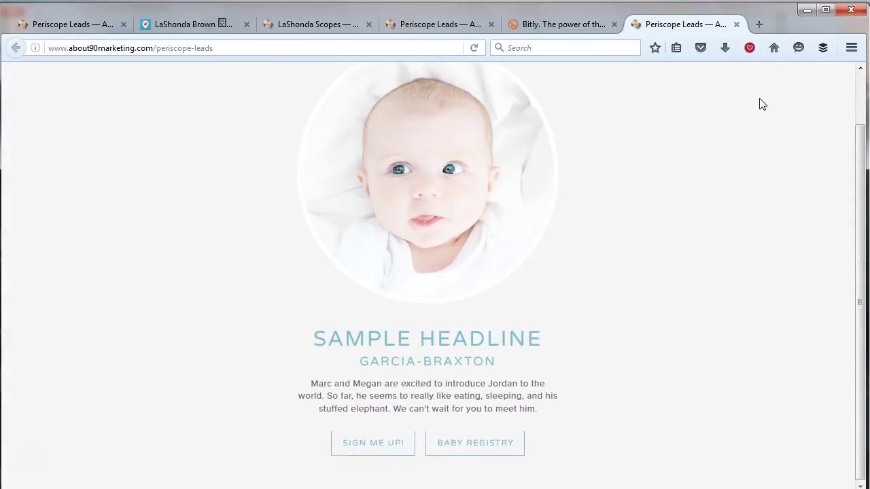
pyautogui.click(356, 444)
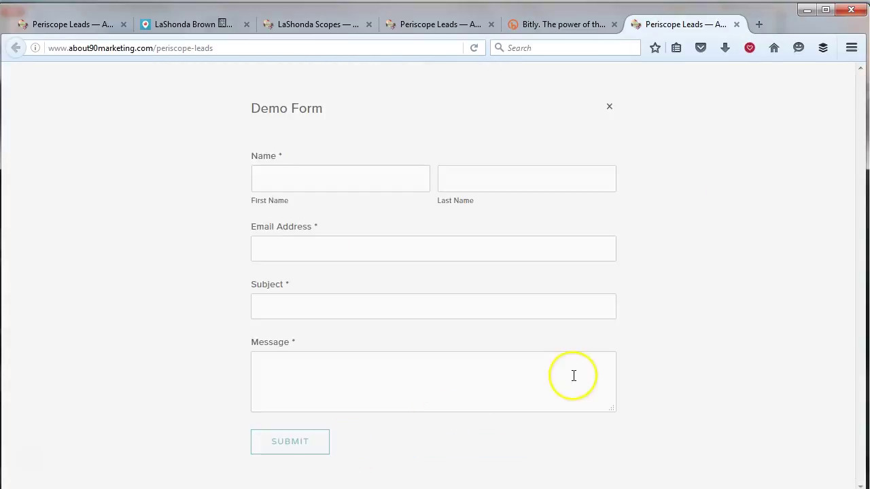
pyautogui.click(610, 108)
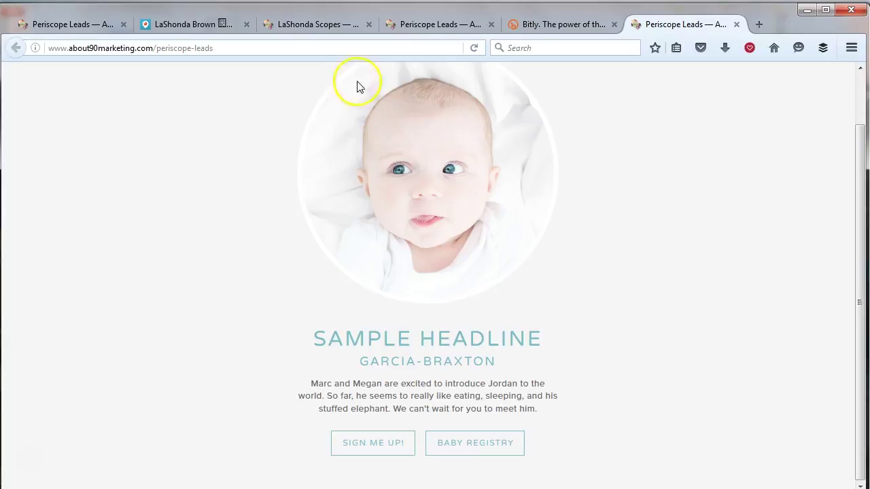
pyautogui.click(313, 27)
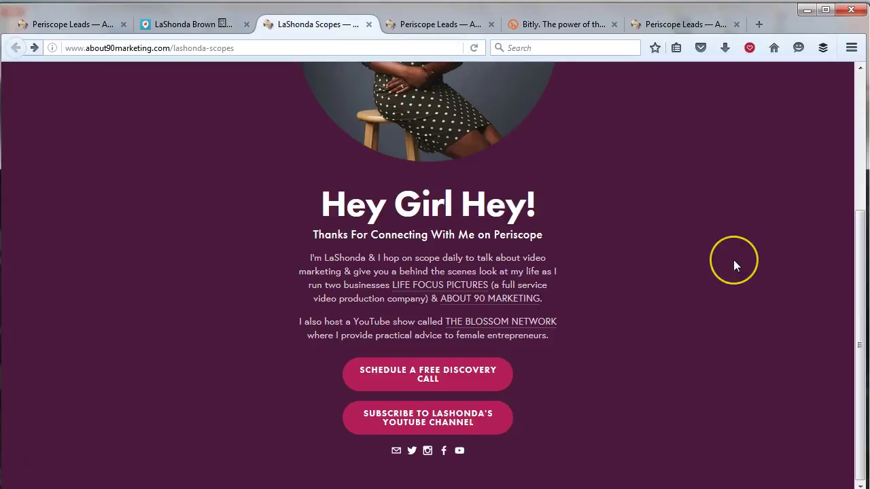